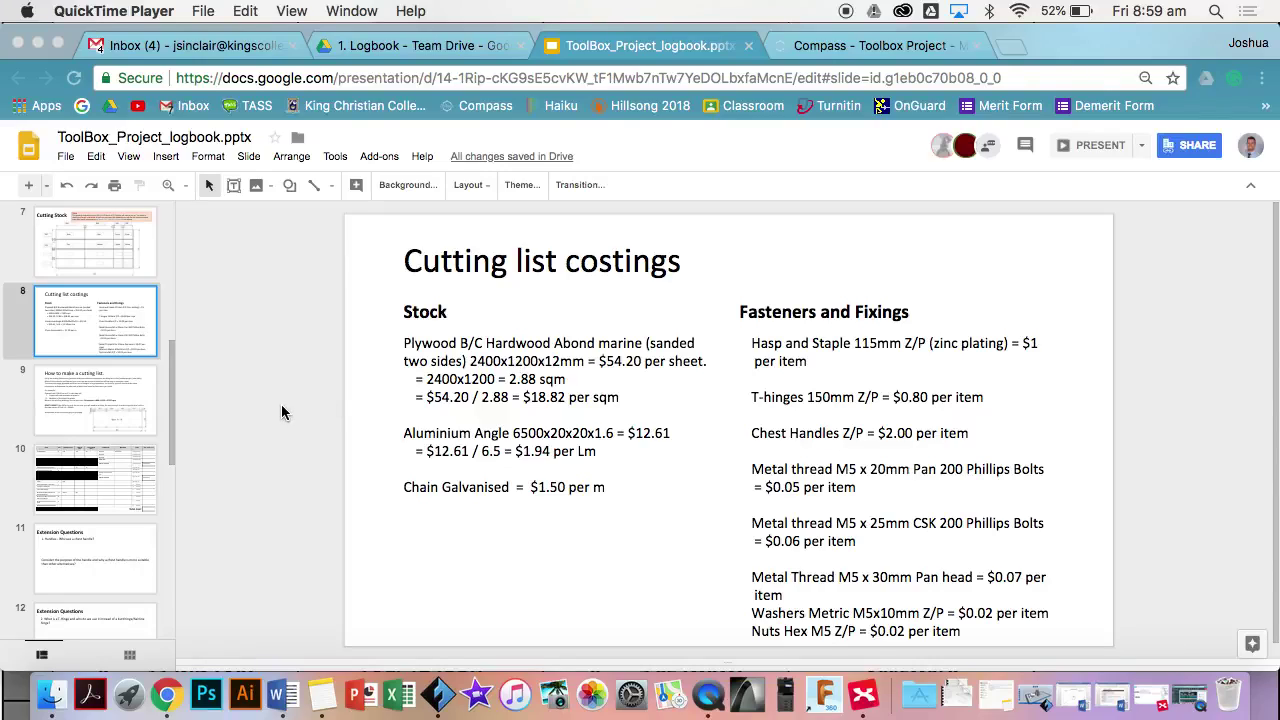
Bring the browser forward and flip between the cutting-list table and Cutting list costings slides.
scroll(85, 407, "down", 2)
left_click(105, 392)
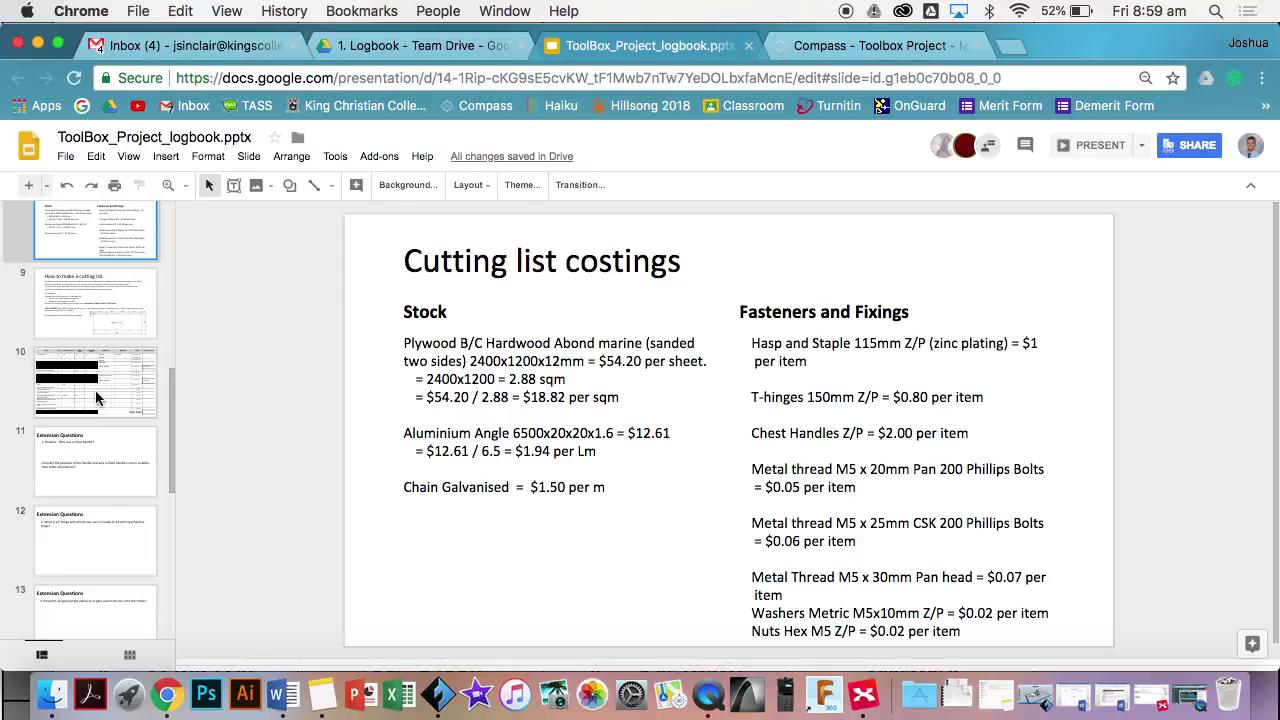
left_click(97, 398)
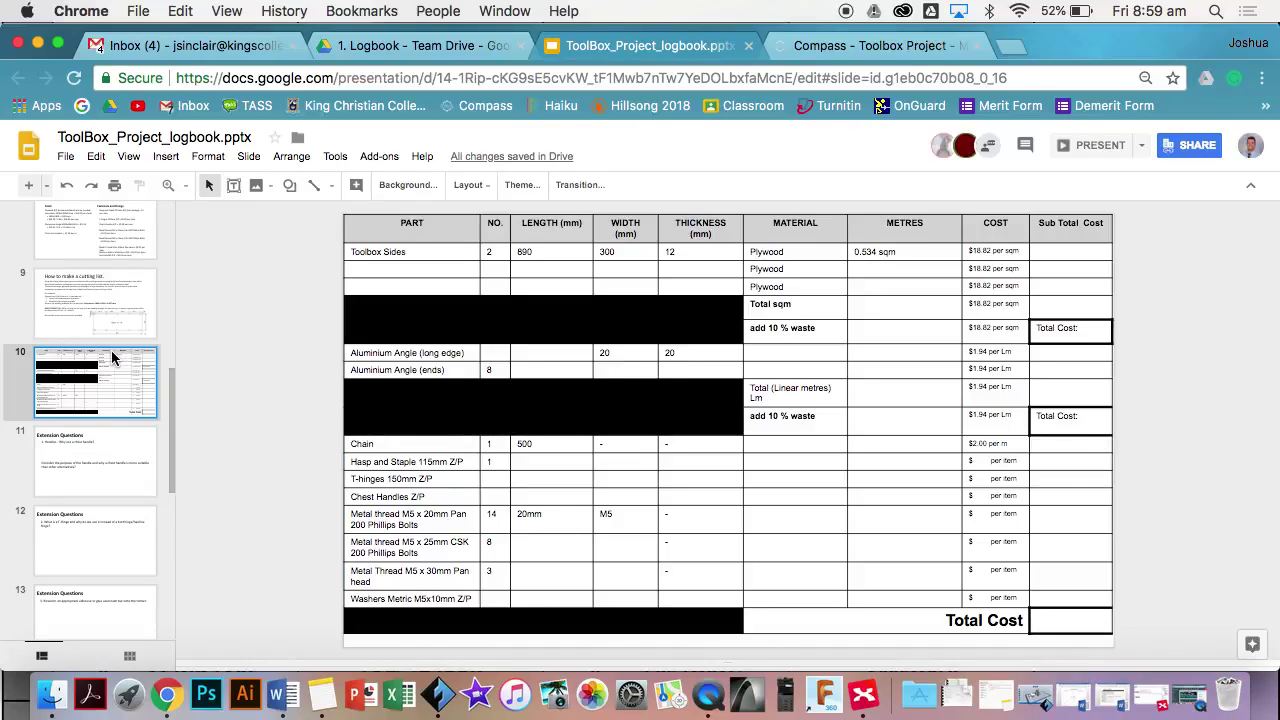
scroll(111, 350, "up", 2)
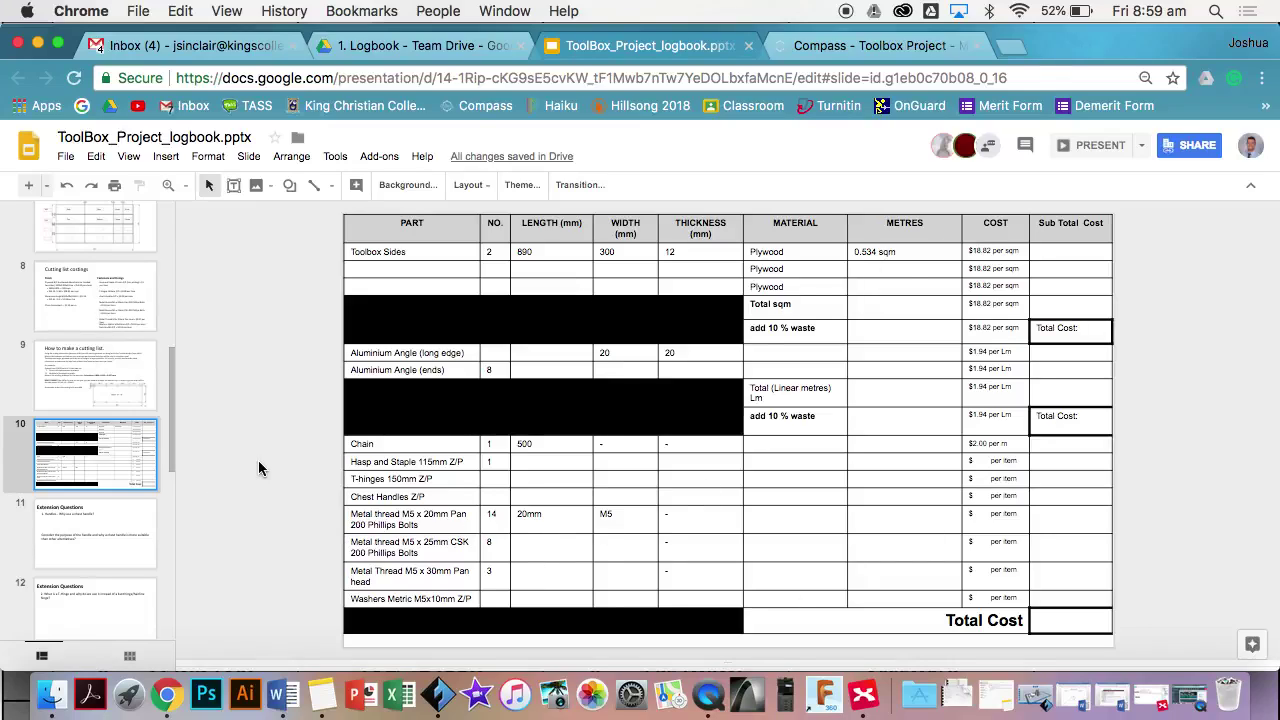
left_click(103, 316)
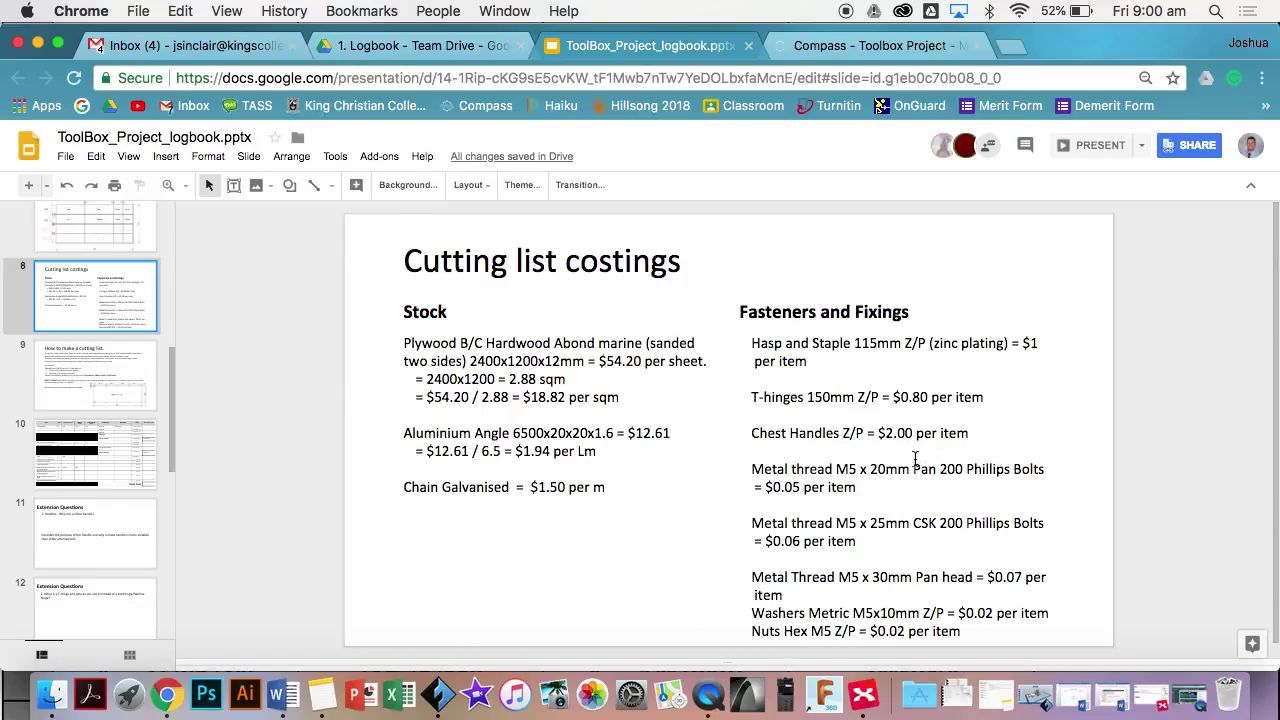
Read the How to make a cutting list slide, then open slide 10's cutting-list table.
left_click(138, 452)
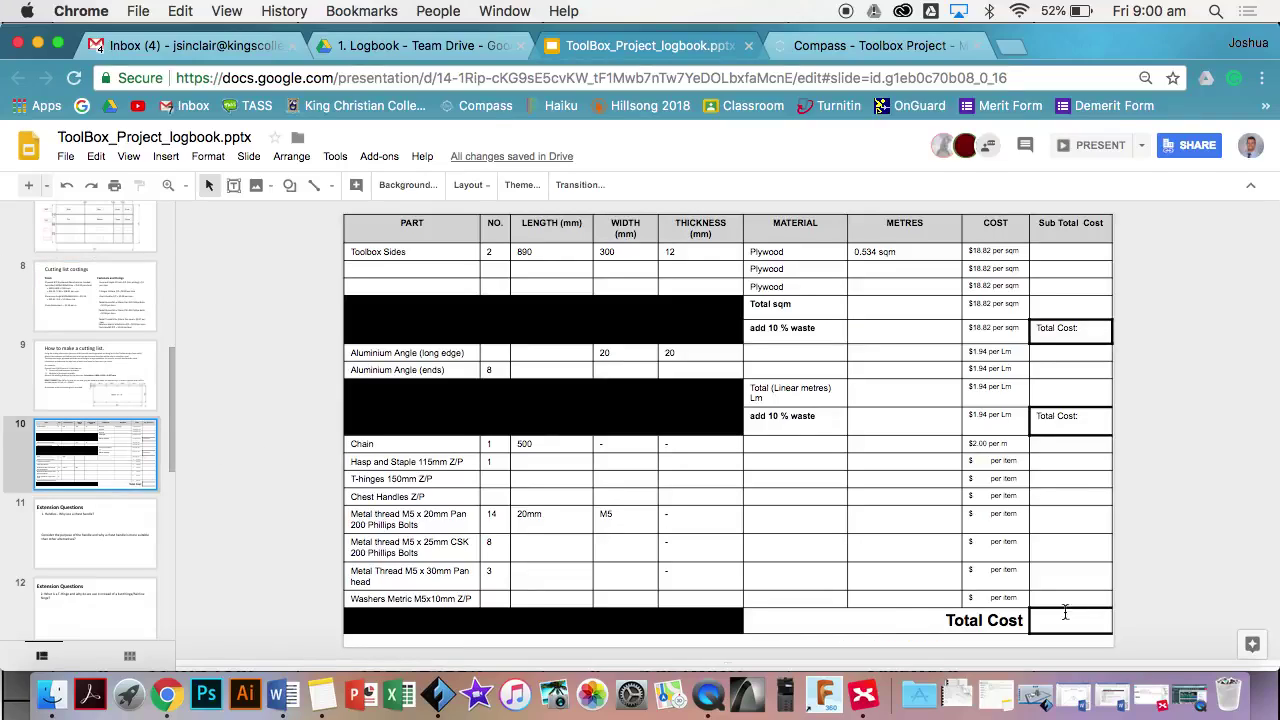
left_click(75, 318)
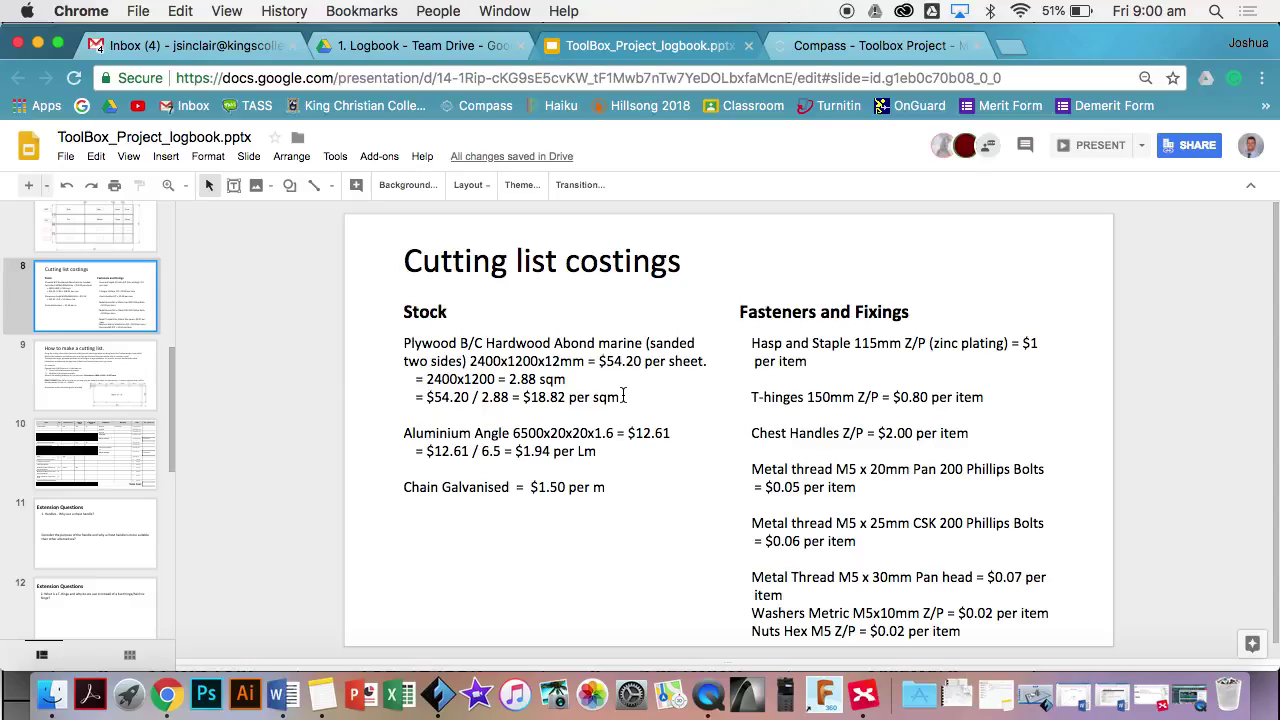
left_click(117, 394)
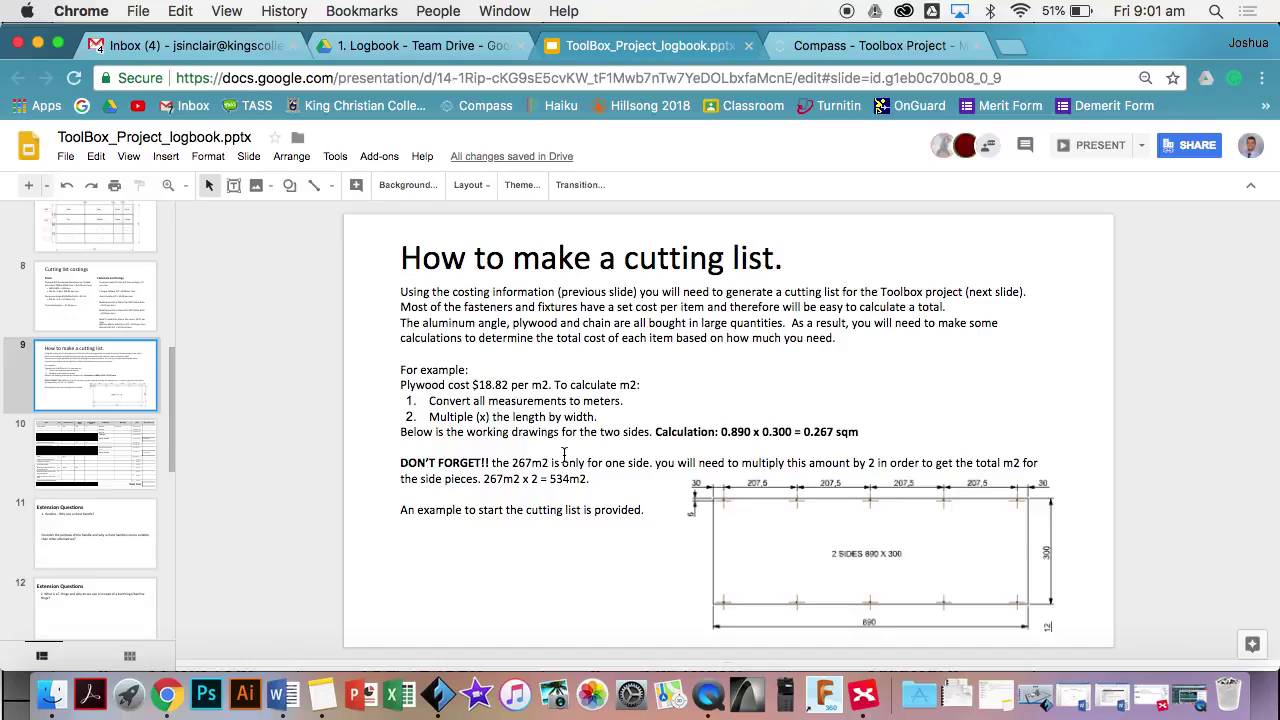
left_click(72, 447)
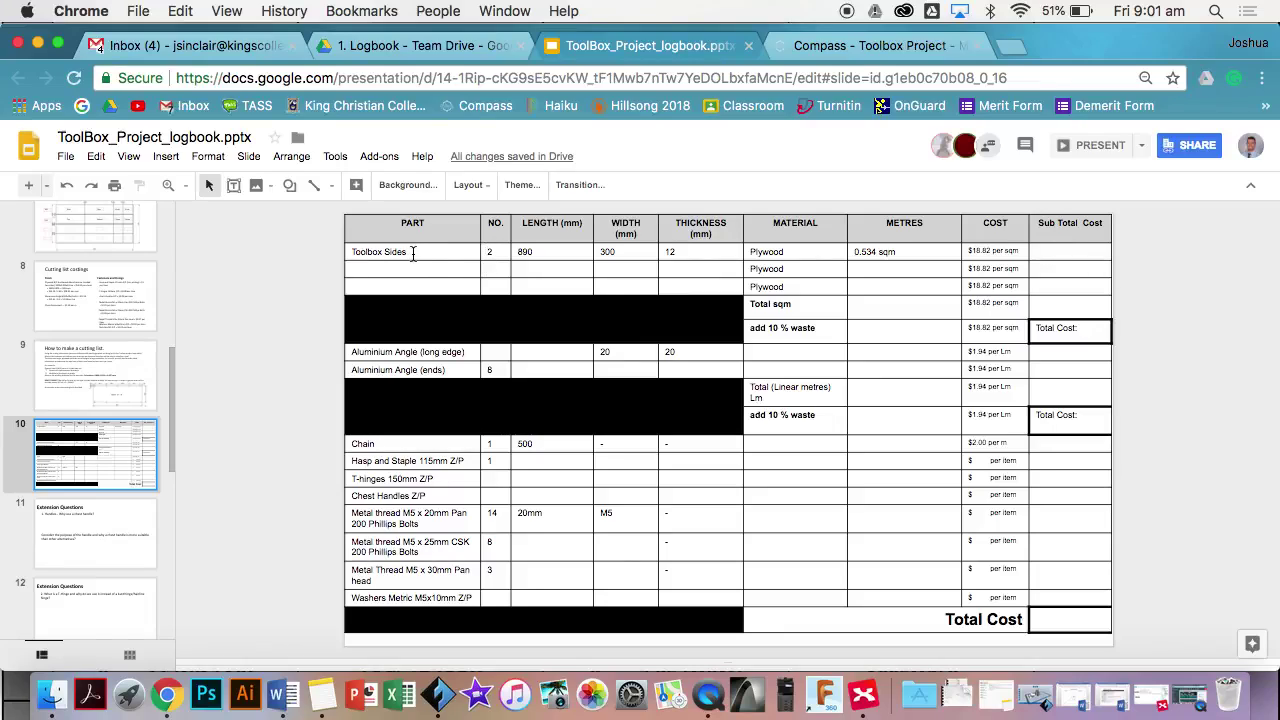
Add 'Toolbox Top and Bottom' and 'Toolbox Ends' in the empty PART cells below Toolbox Sides.
left_click(376, 270)
type("T")
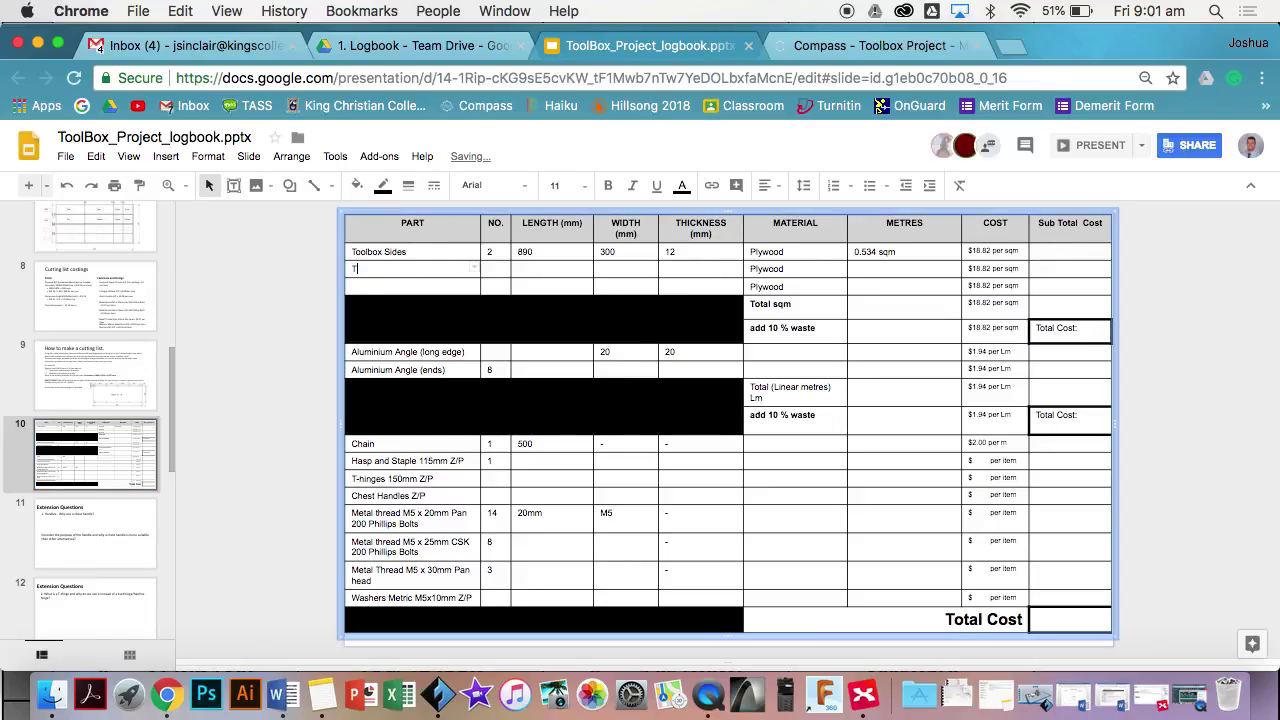
key("BackSpace")
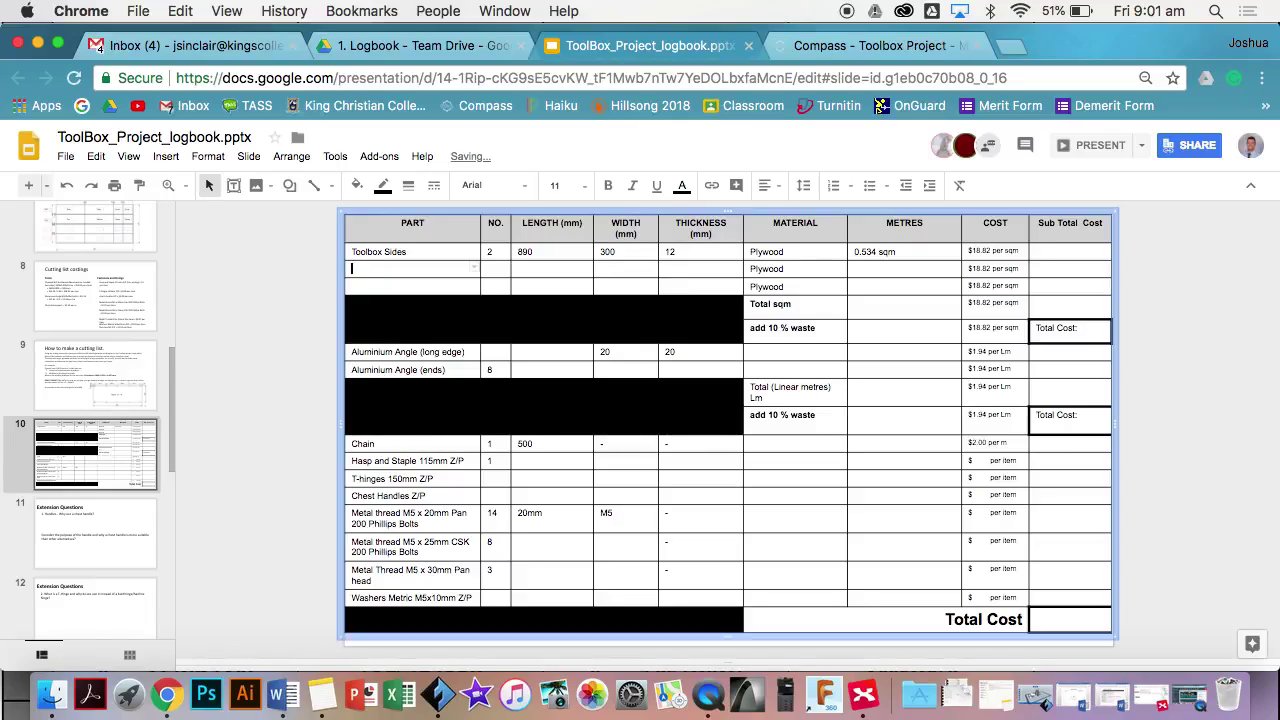
type("Toolbox Top and Bottom")
left_click(350, 287)
type("Toolbox Ends")
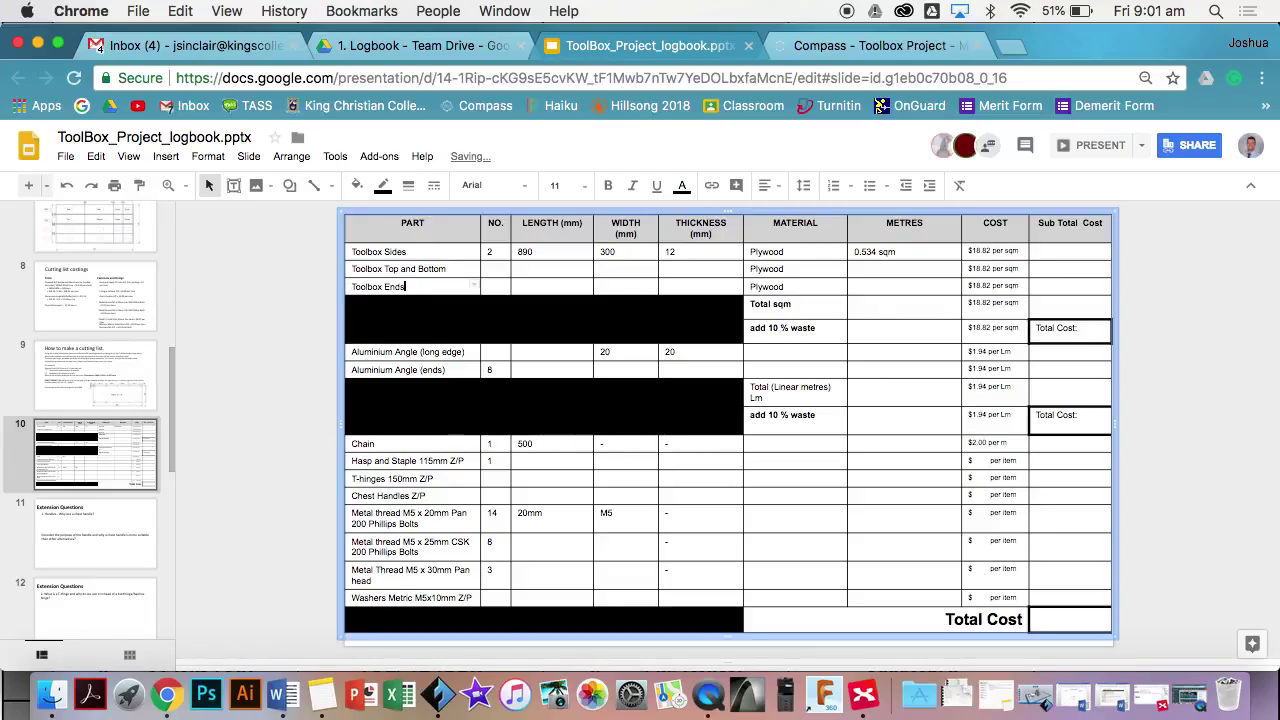
Enter NO. quantities: 2 for top and bottom, 4 for long aluminium angle, 22 for T-hinges, 2 for washers.
left_click(493, 269)
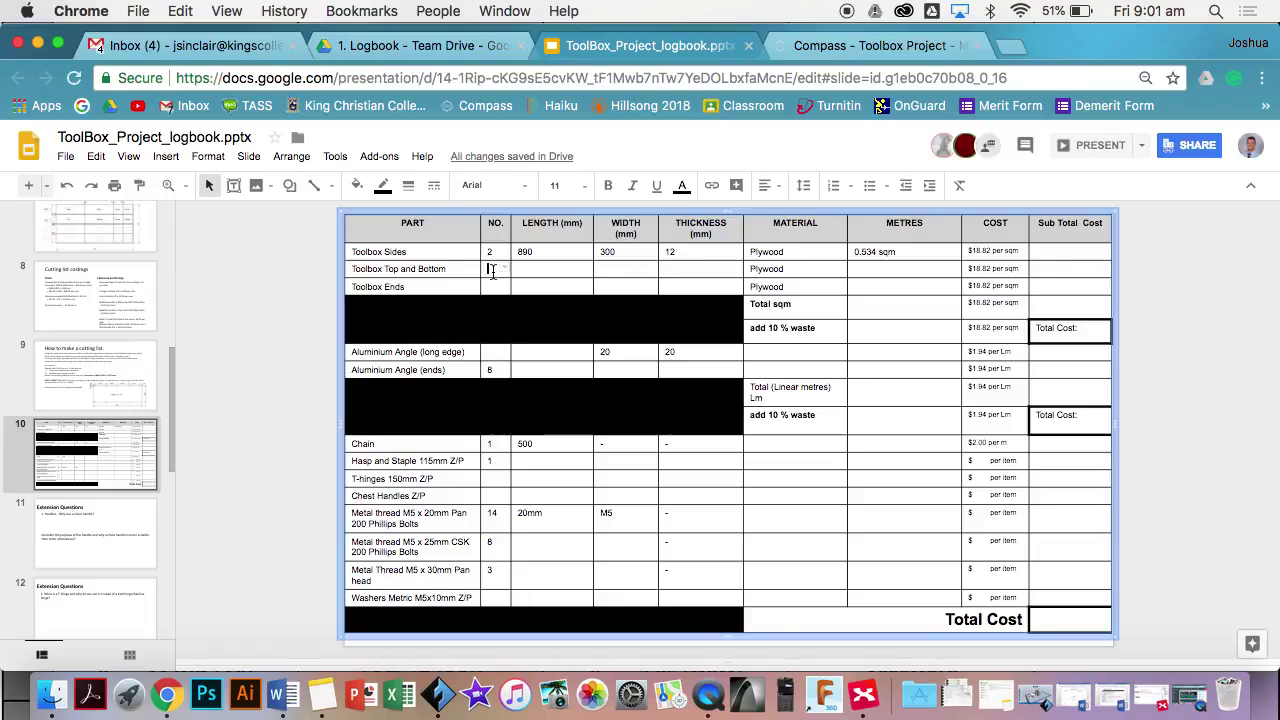
type("2")
left_click(495, 286)
left_click(490, 353)
type("4")
left_click(488, 370)
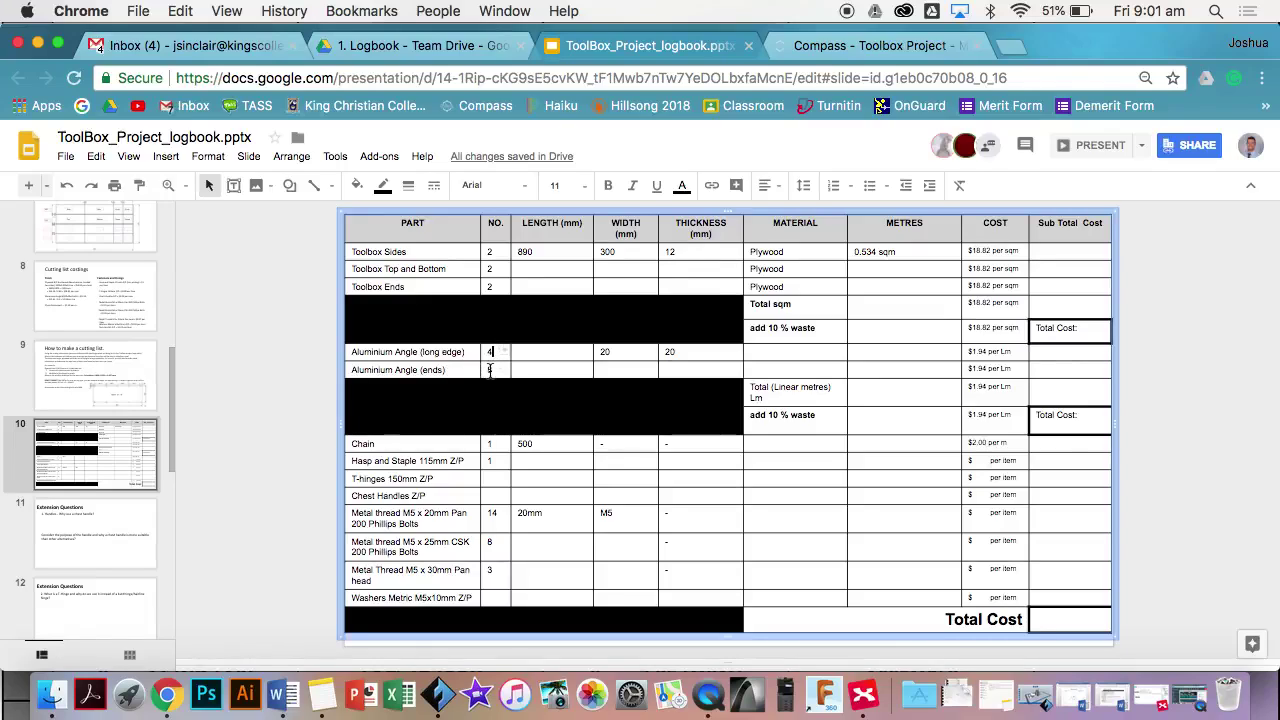
left_click(492, 481)
type("2")
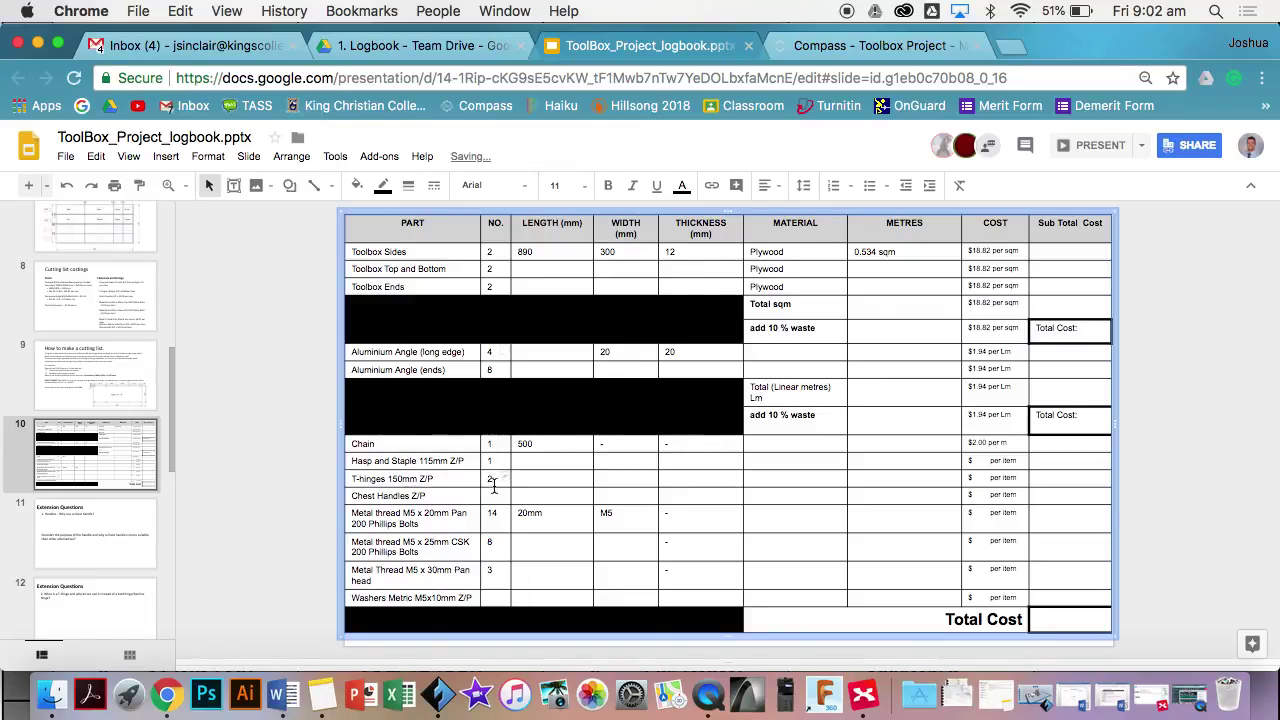
type("2")
left_click(494, 597)
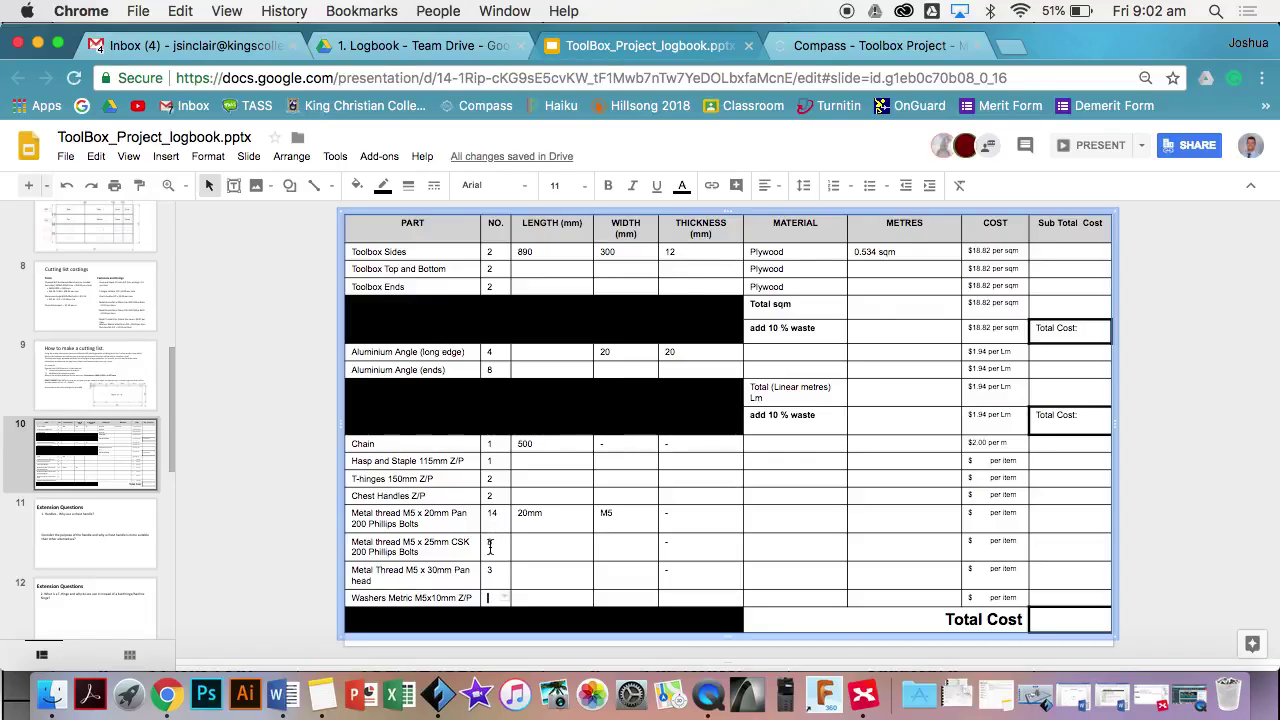
type("2")
scroll(588, 470, "up", 1)
scroll(595, 420, "down", 1)
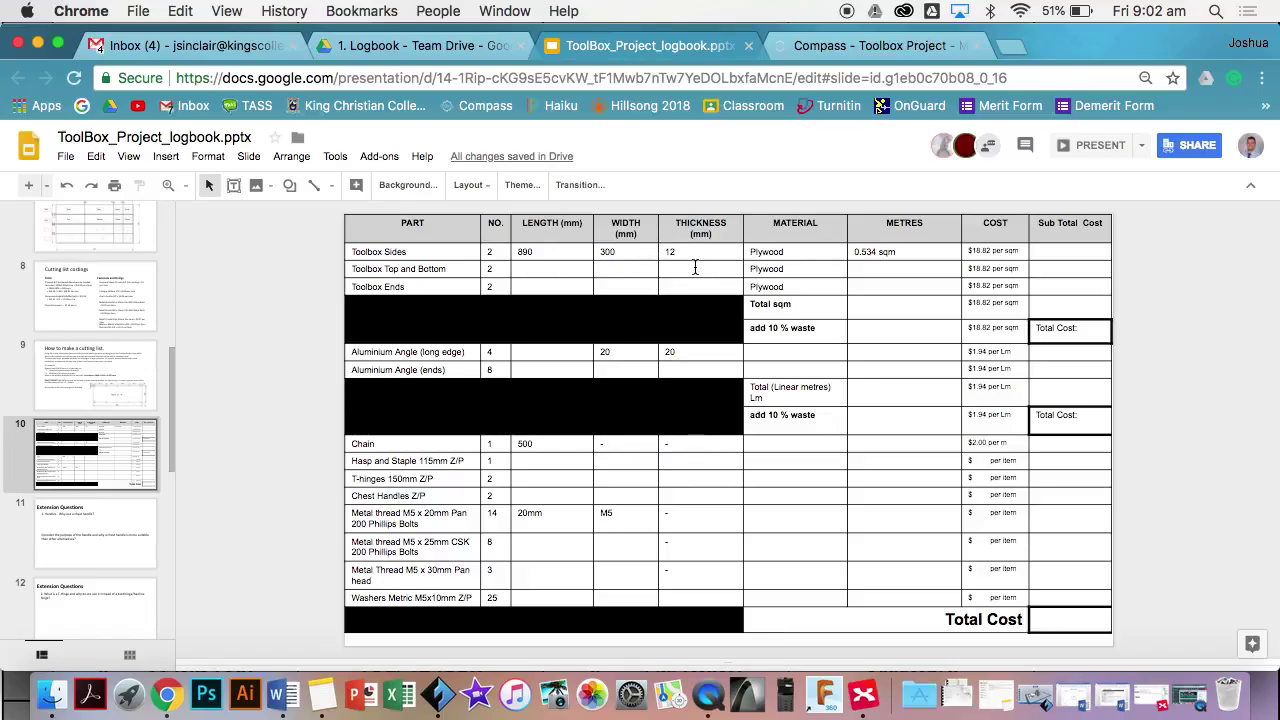
scroll(108, 307, "up", 5)
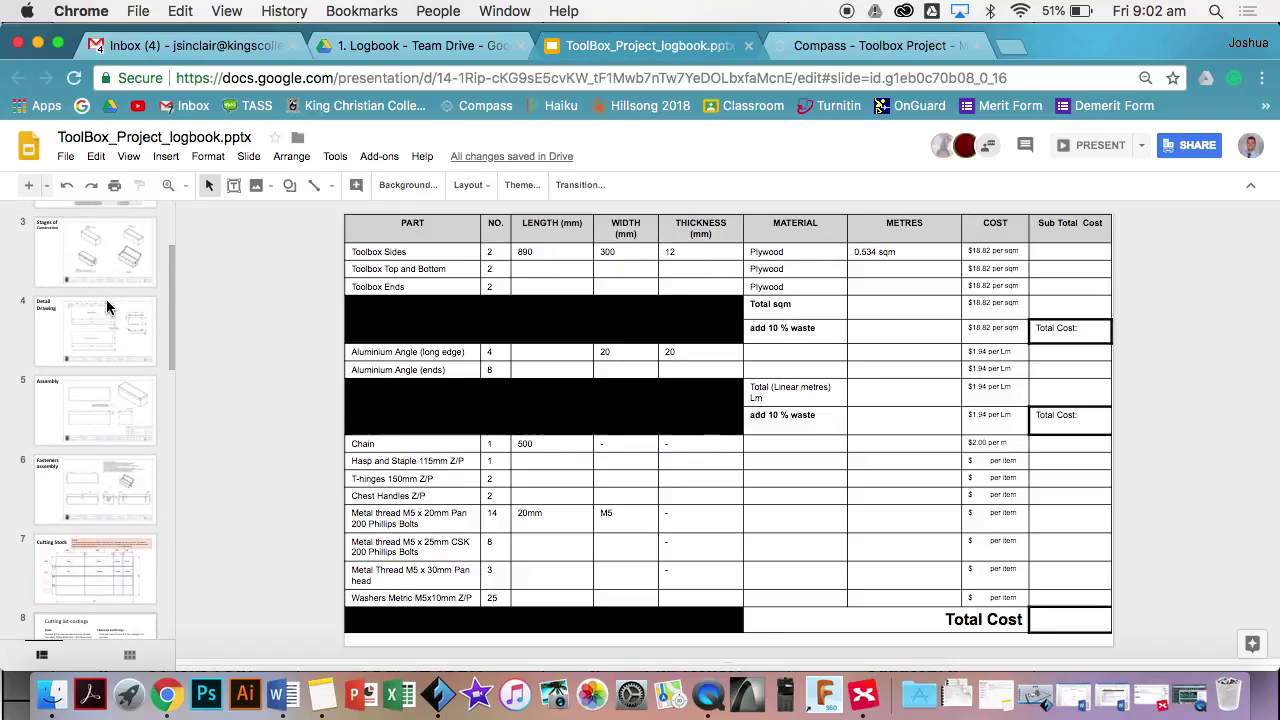
scroll(106, 299, "up", 1)
left_click(105, 299)
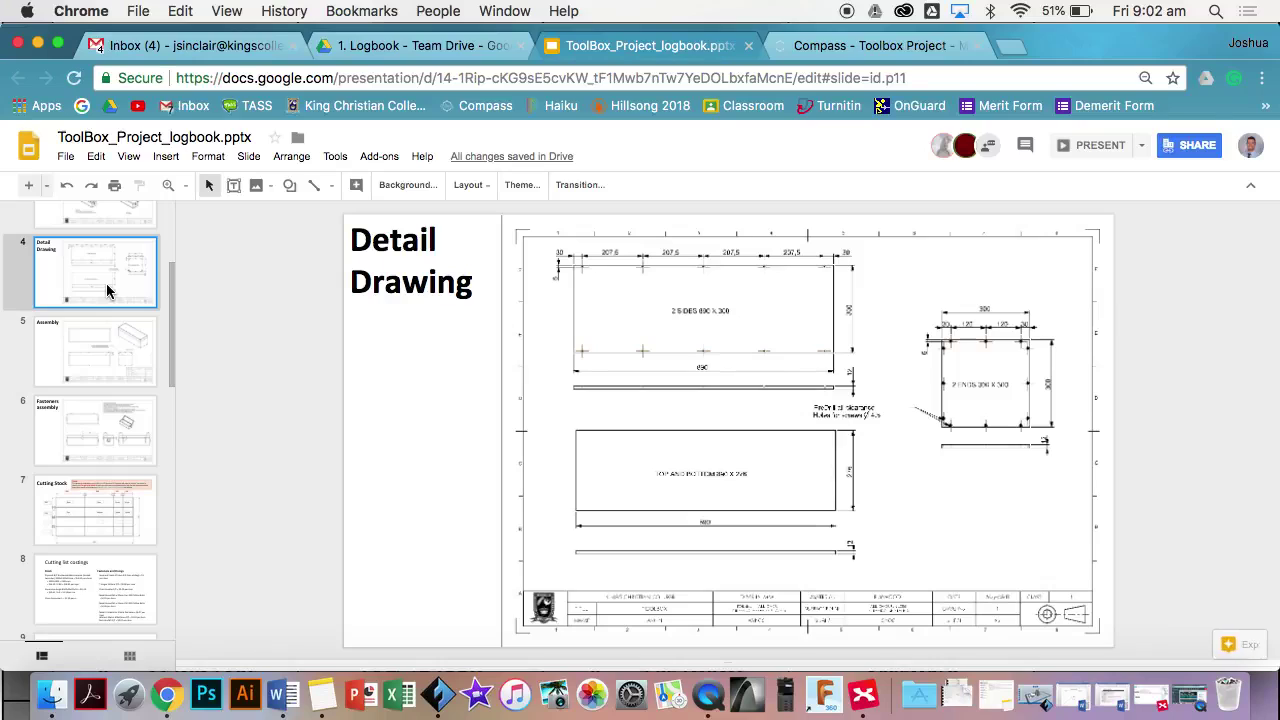
left_click(1091, 146)
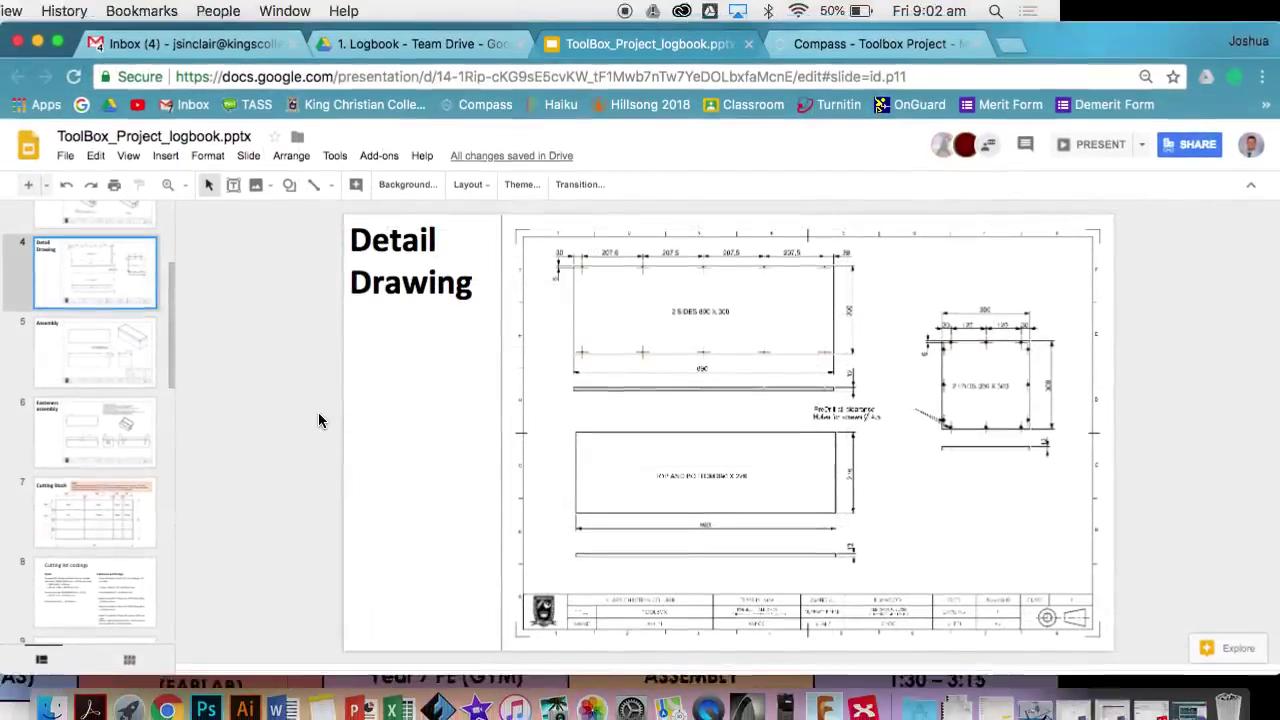
scroll(60, 460, "down", 2)
scroll(60, 470, "down", 2)
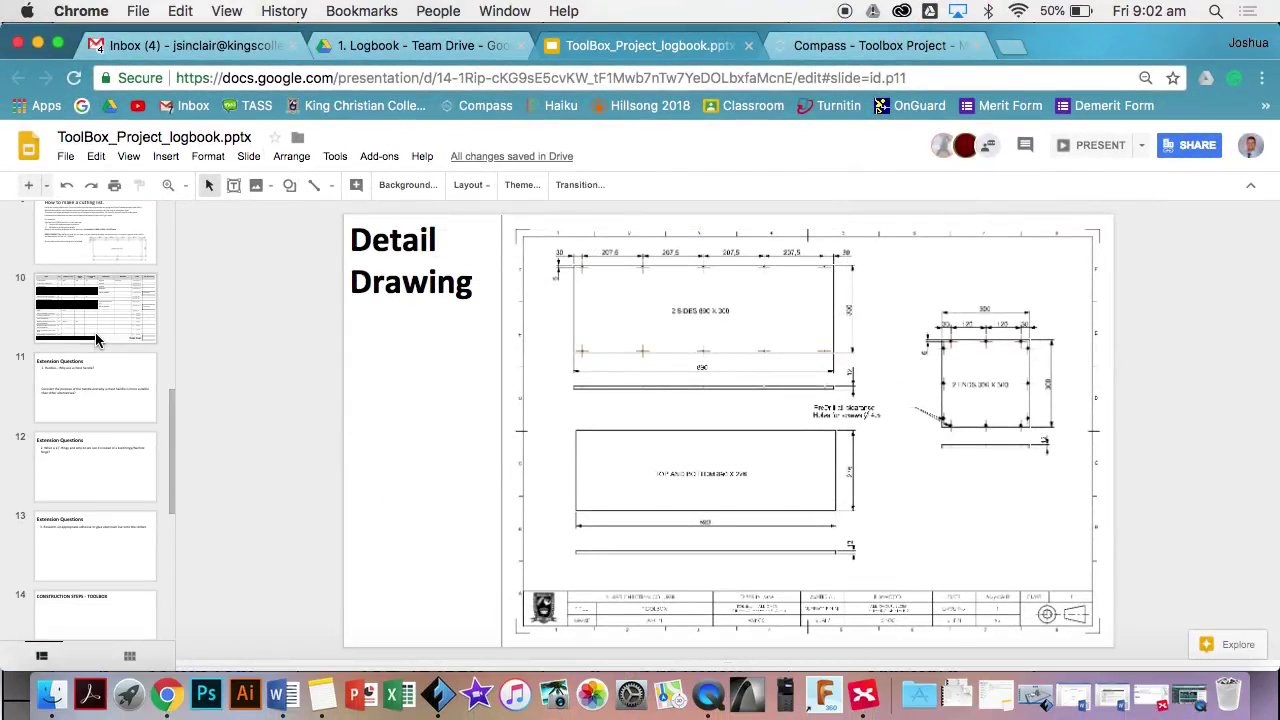
left_click(100, 338)
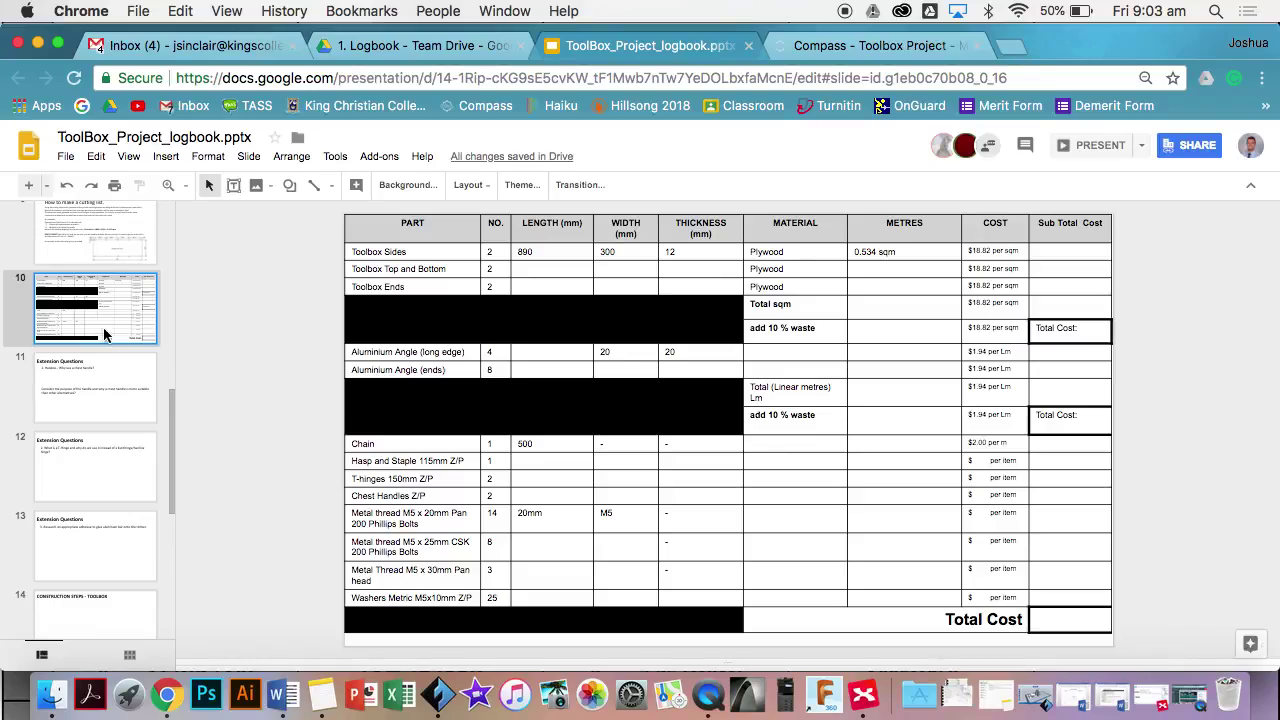
Enter dimensions 890 × 276 × 12 and 300 × 300 × 12 for the two rows, then view slide 9.
left_click(526, 270)
type("890")
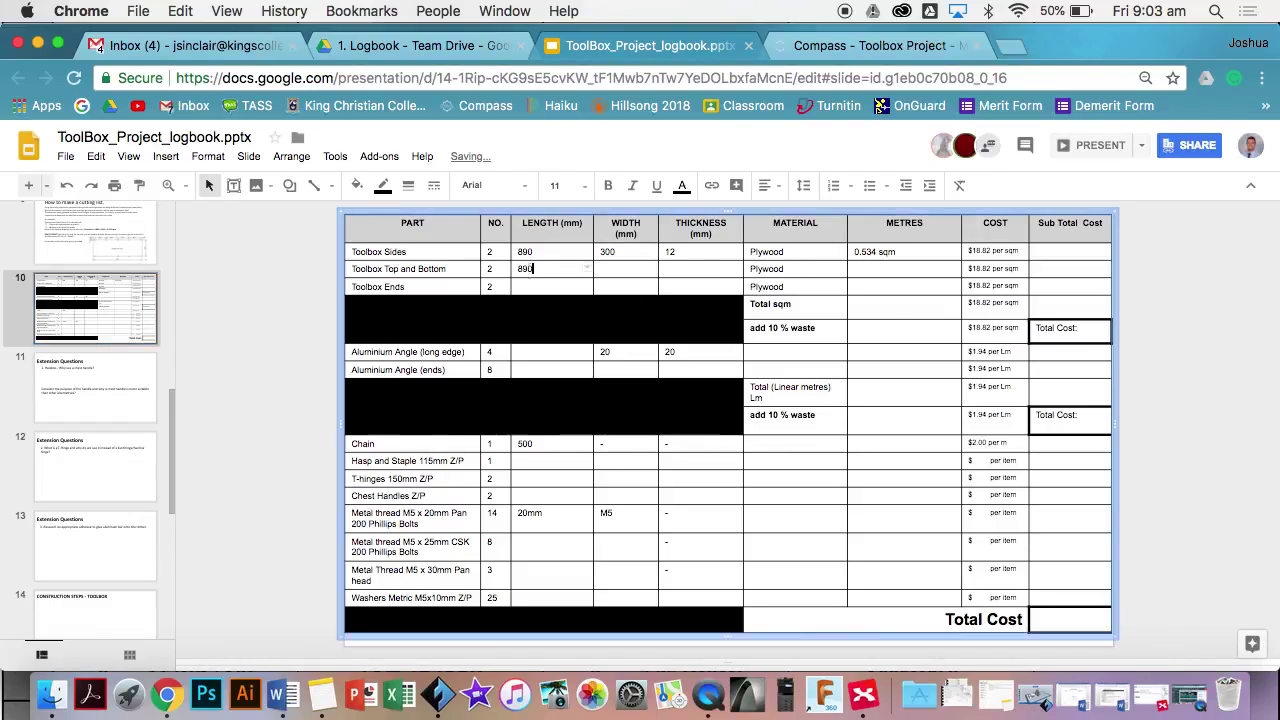
left_click(528, 286)
type("300")
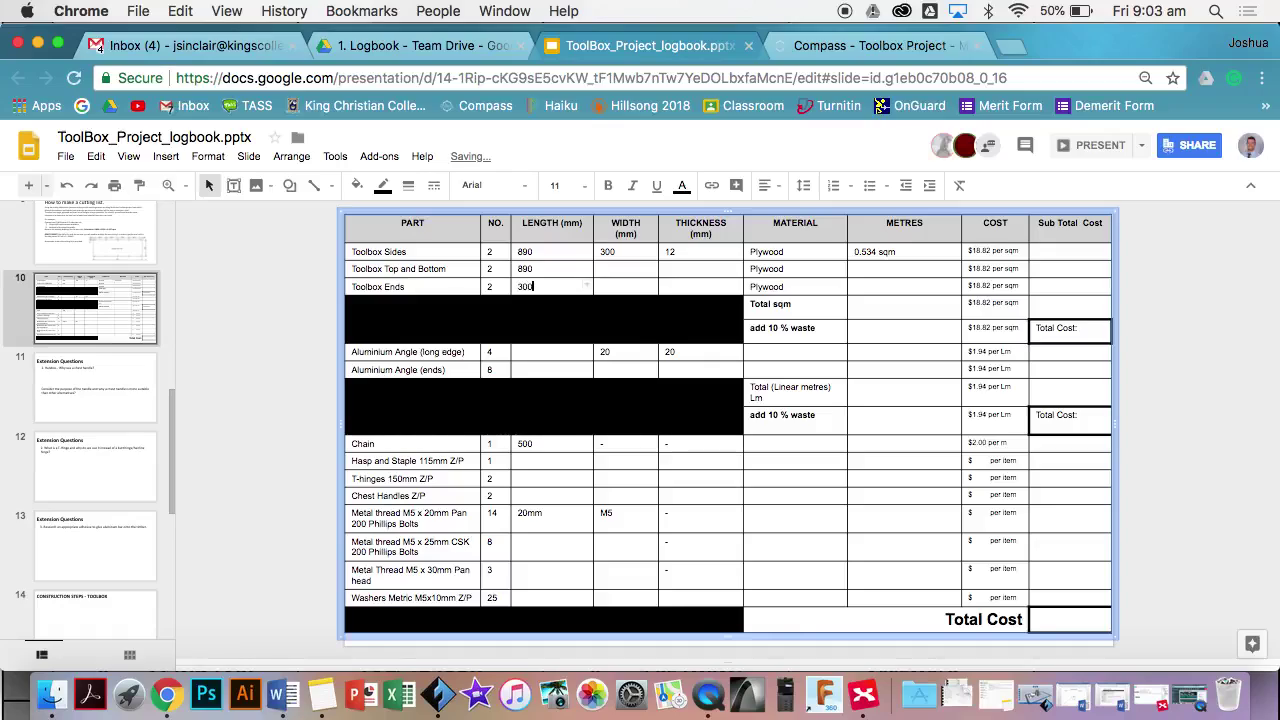
left_click(607, 286)
type("300")
left_click(614, 268)
type("27612")
left_click(690, 286)
type("1")
left_click(907, 305)
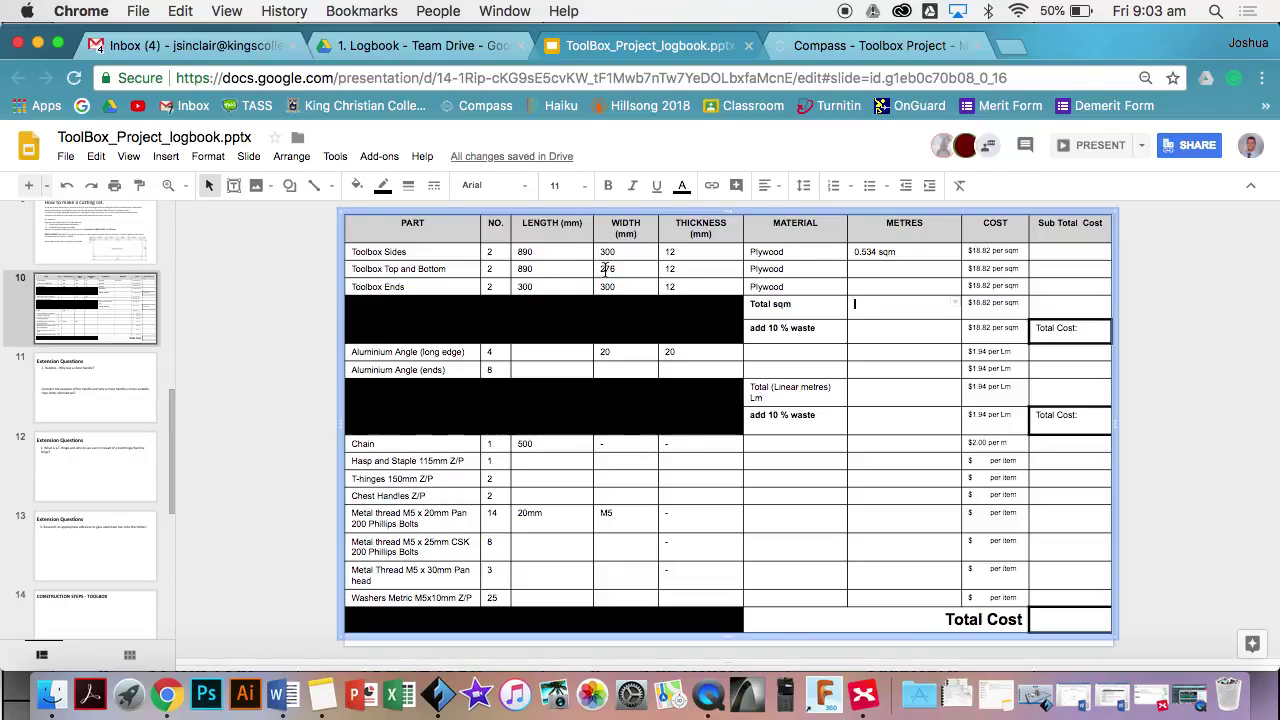
left_click(110, 245)
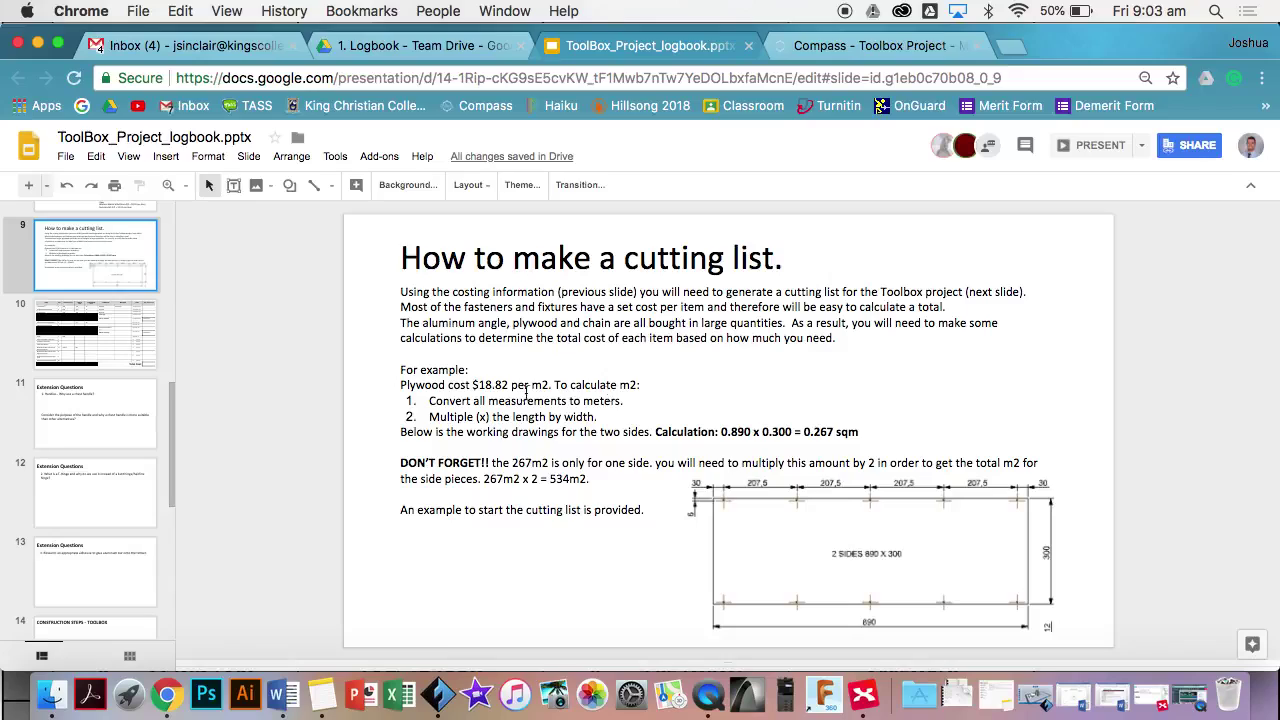
Return to the Top and Bottom length cell and launch Calculator through a Spotlight search for 'ca'.
left_click(109, 336)
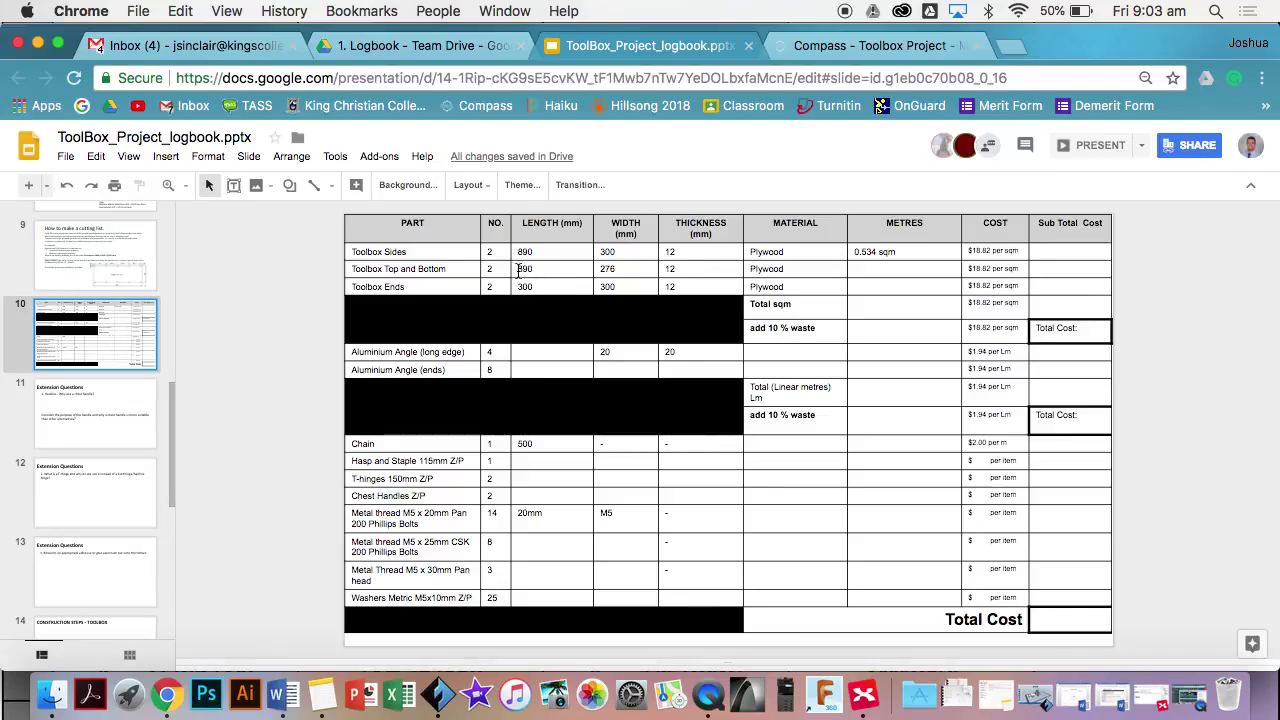
left_click(519, 270)
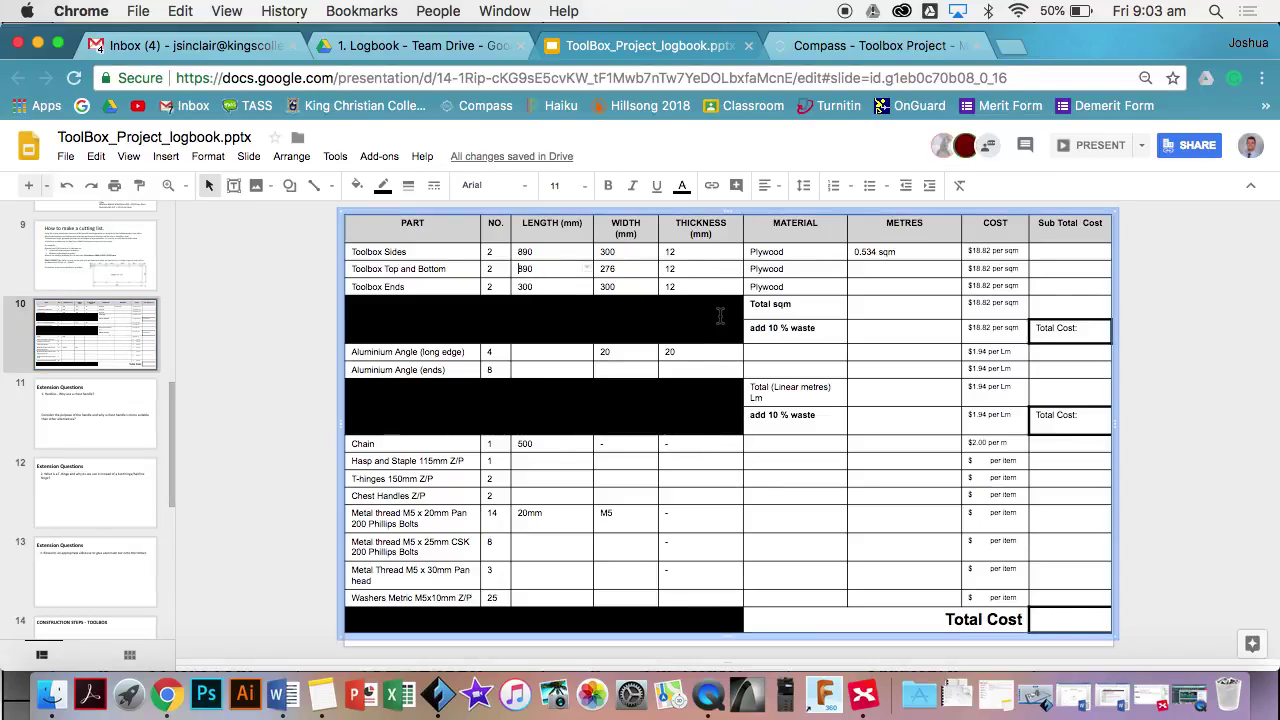
key("super+space")
type("ca")
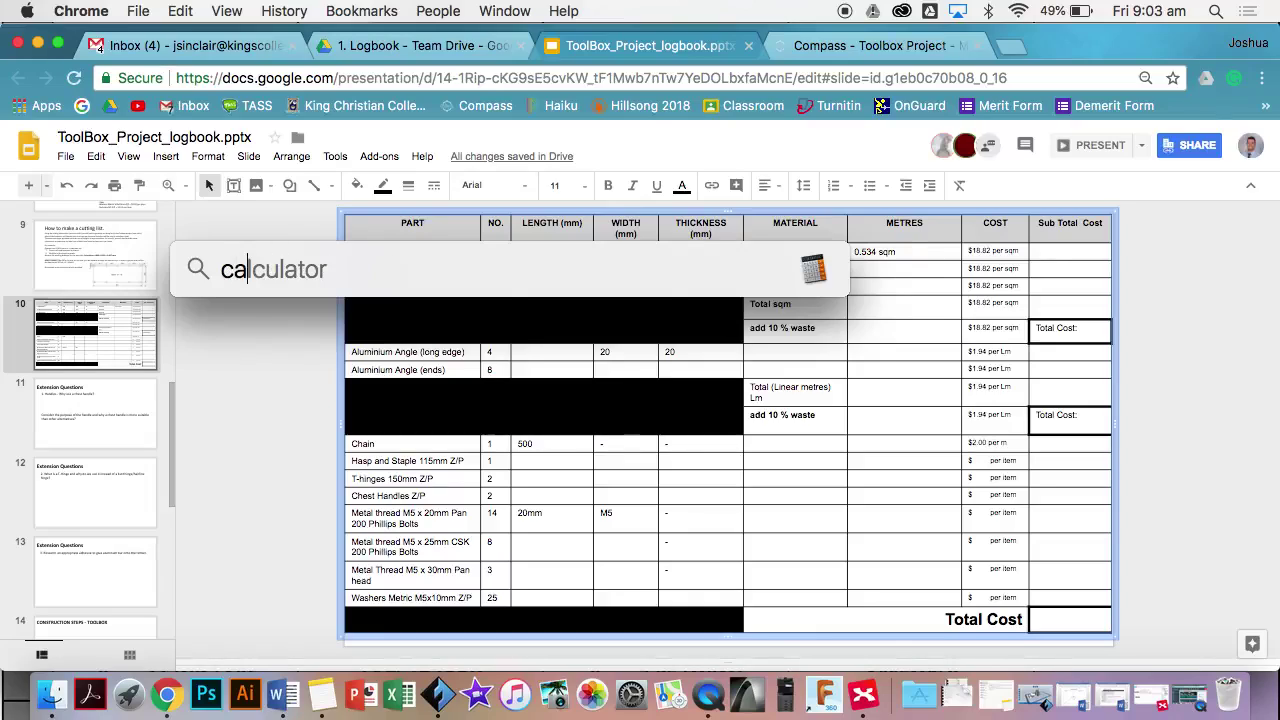
key("Return")
Calculate 0.89 × 0.276 = 0.24564 in Calculator and switch back to the slides document.
left_click(1080, 400)
left_click(1177, 392)
left_click(1128, 260)
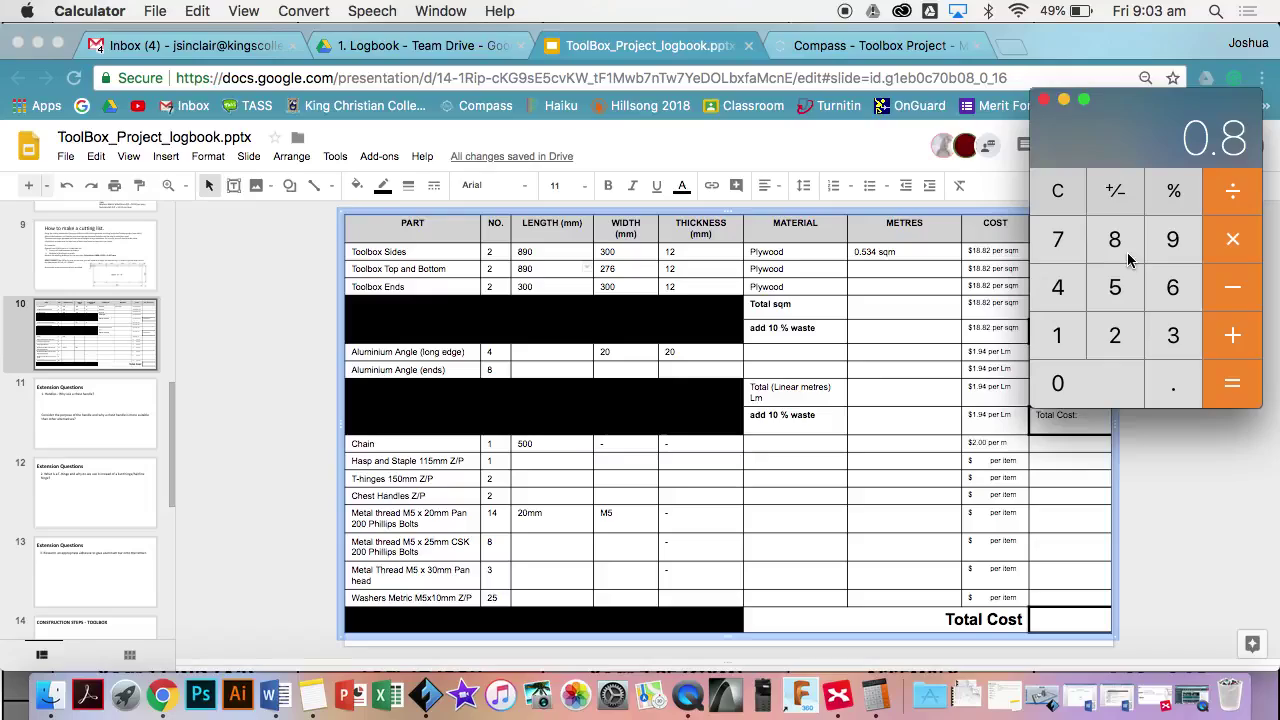
left_click(1168, 248)
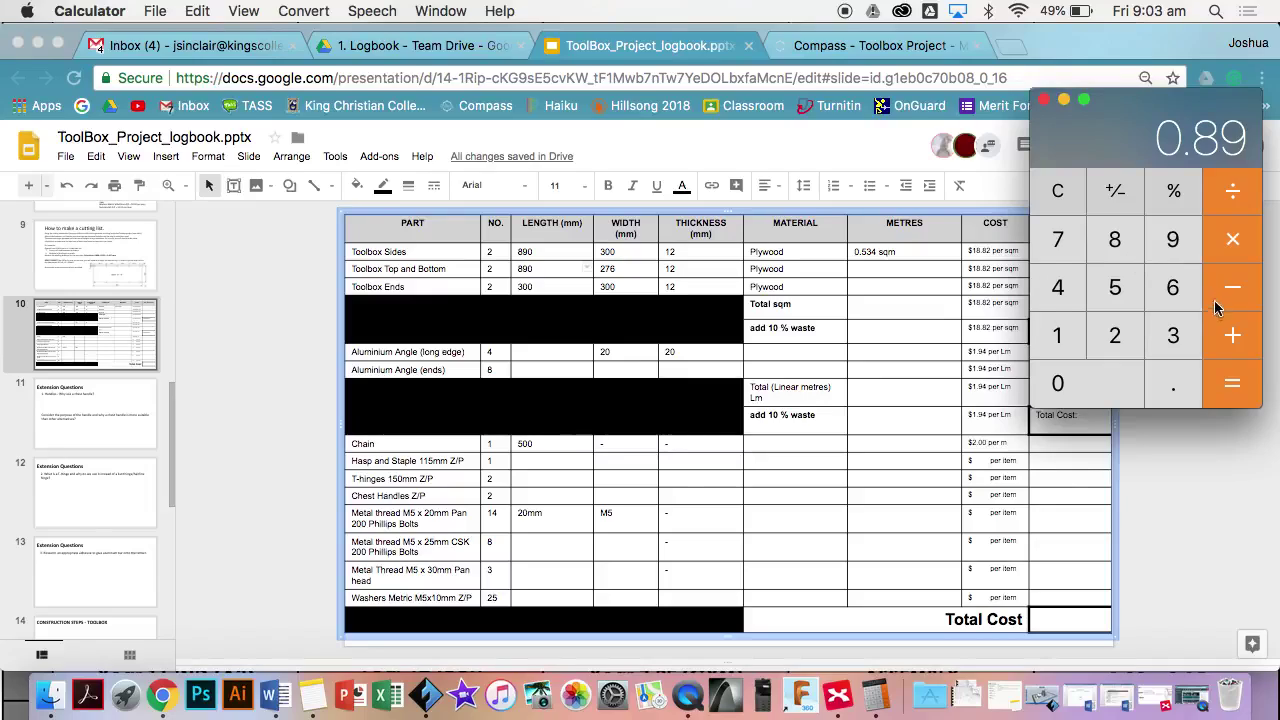
left_click(1237, 240)
left_click(1116, 400)
left_click(1171, 397)
left_click(1124, 333)
left_click(1068, 252)
left_click(1168, 290)
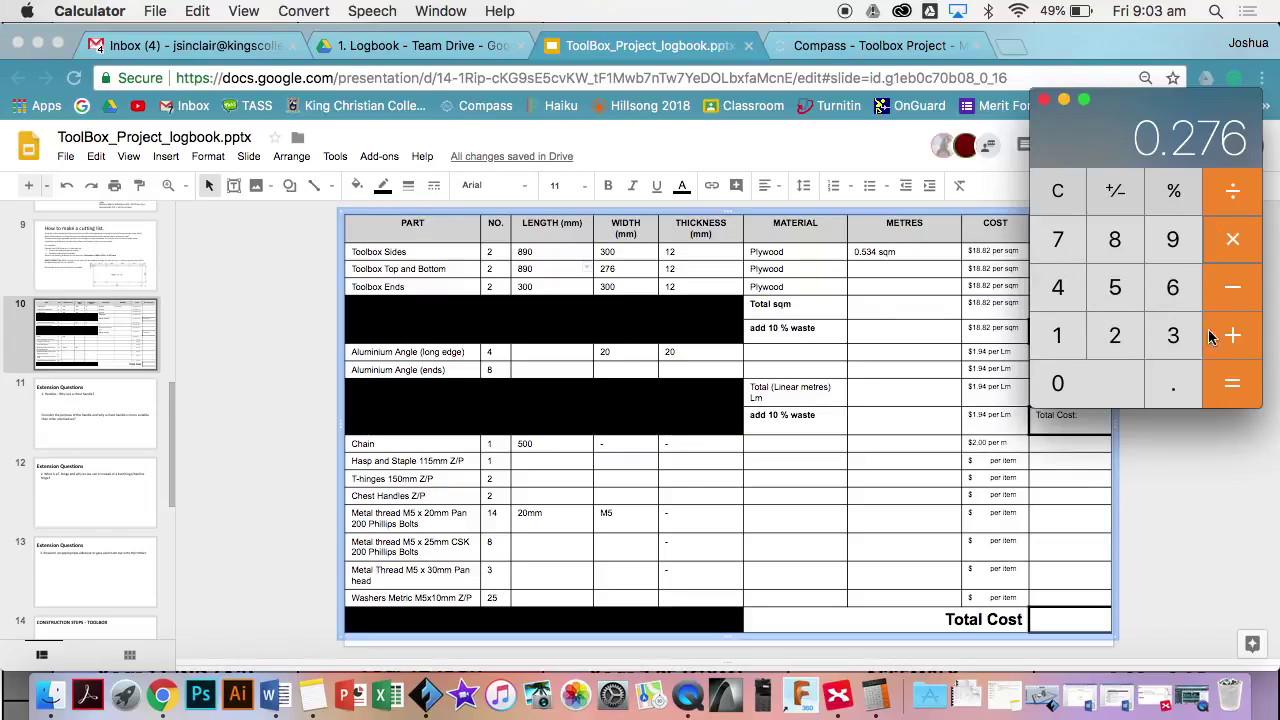
left_click(1237, 391)
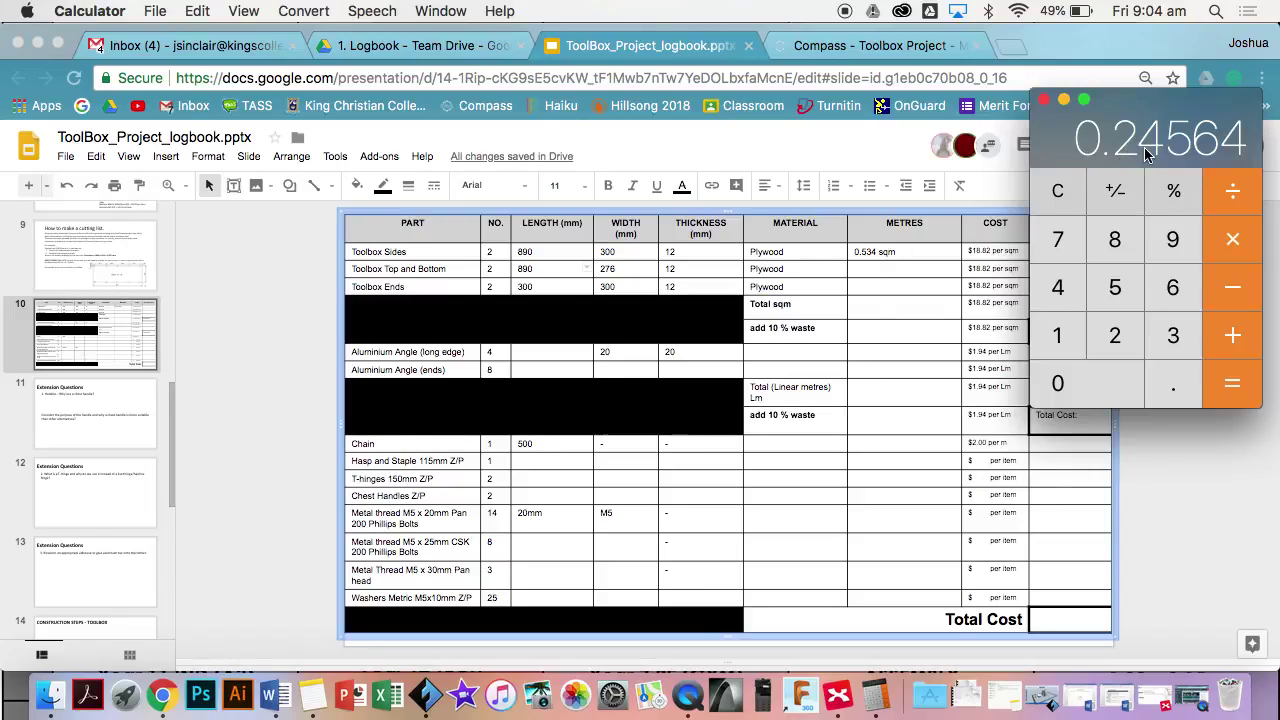
key("super+Tab")
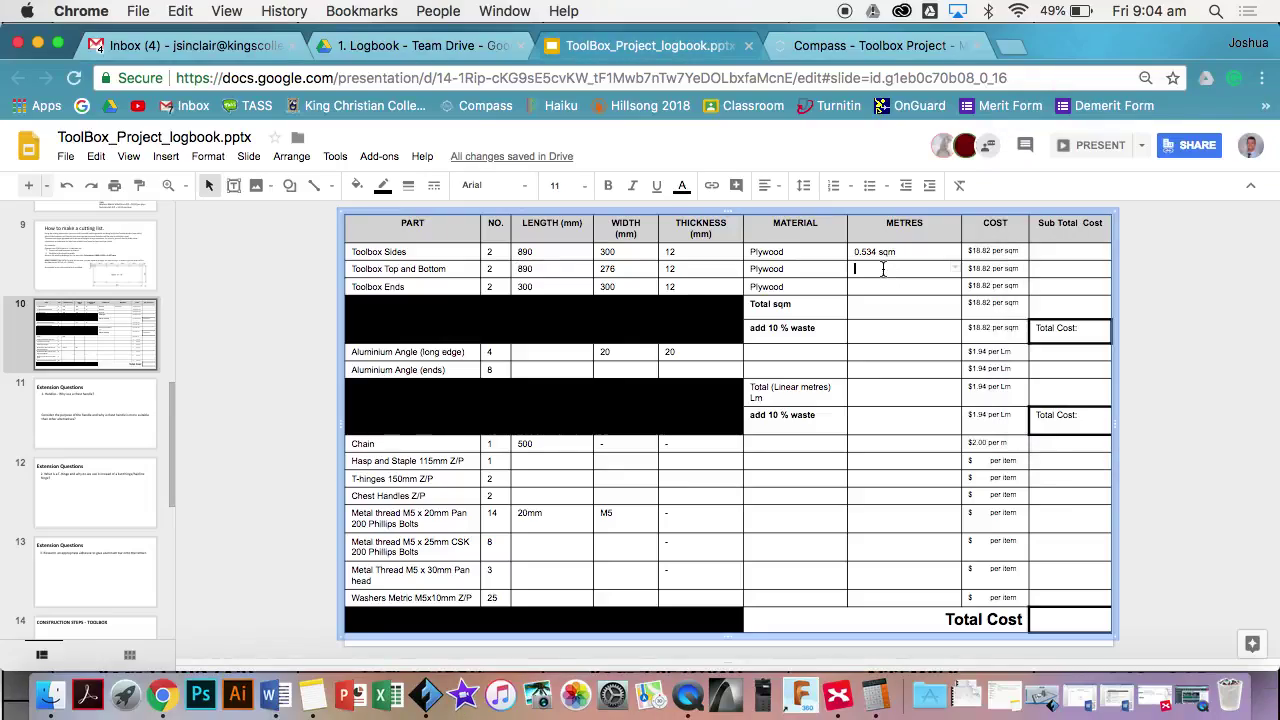
Type 0.246 sqm in the Top and Bottom METRES cell, then glance at slide 9 and return.
type("0.246 sqm")
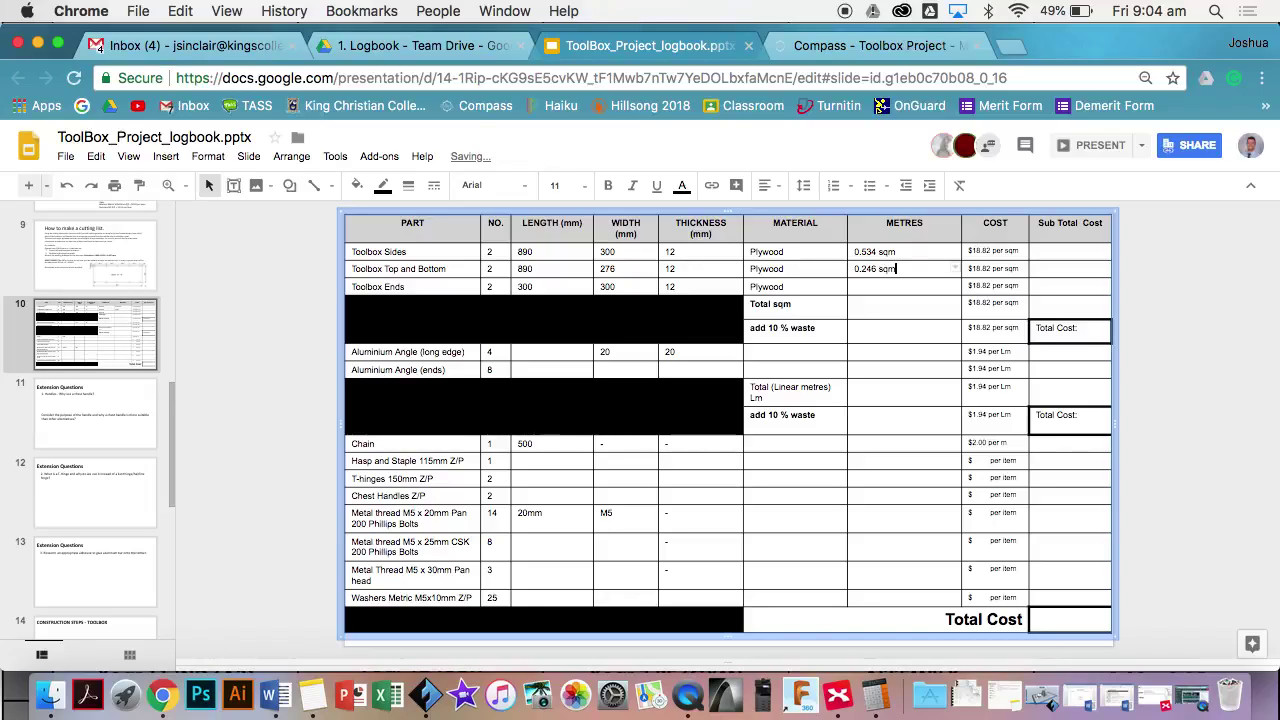
left_click(107, 274)
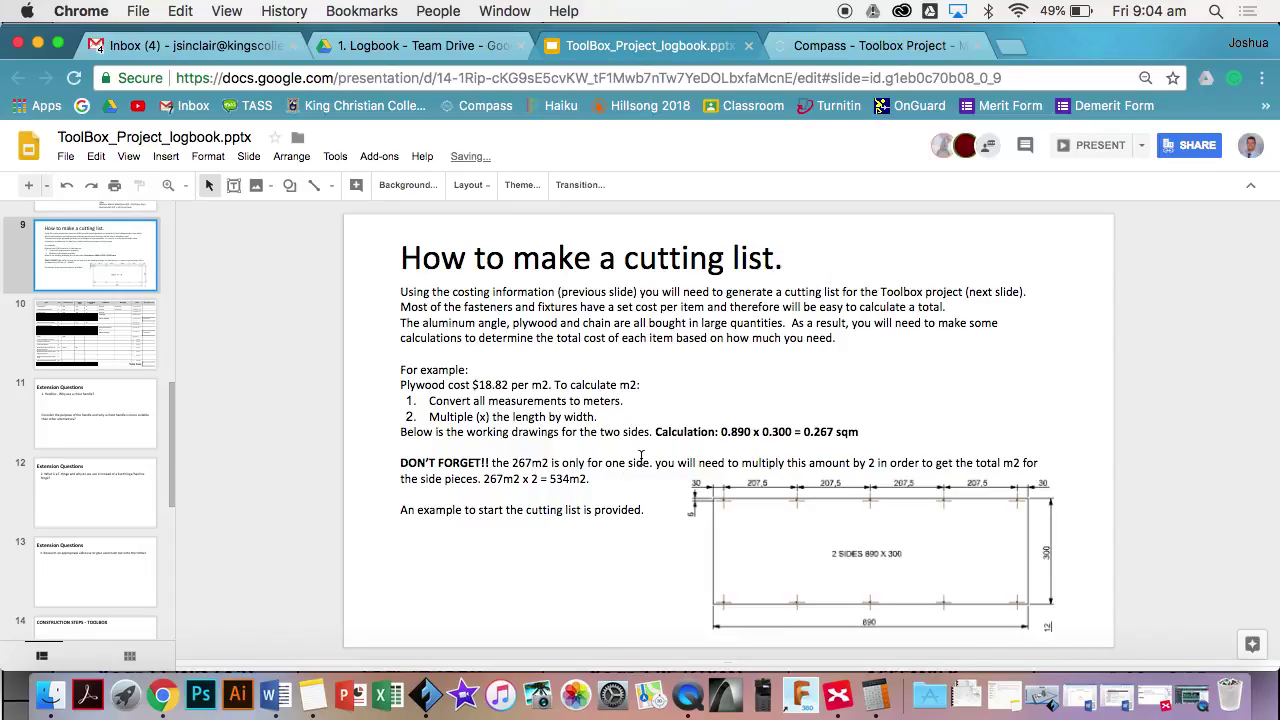
left_click(116, 342)
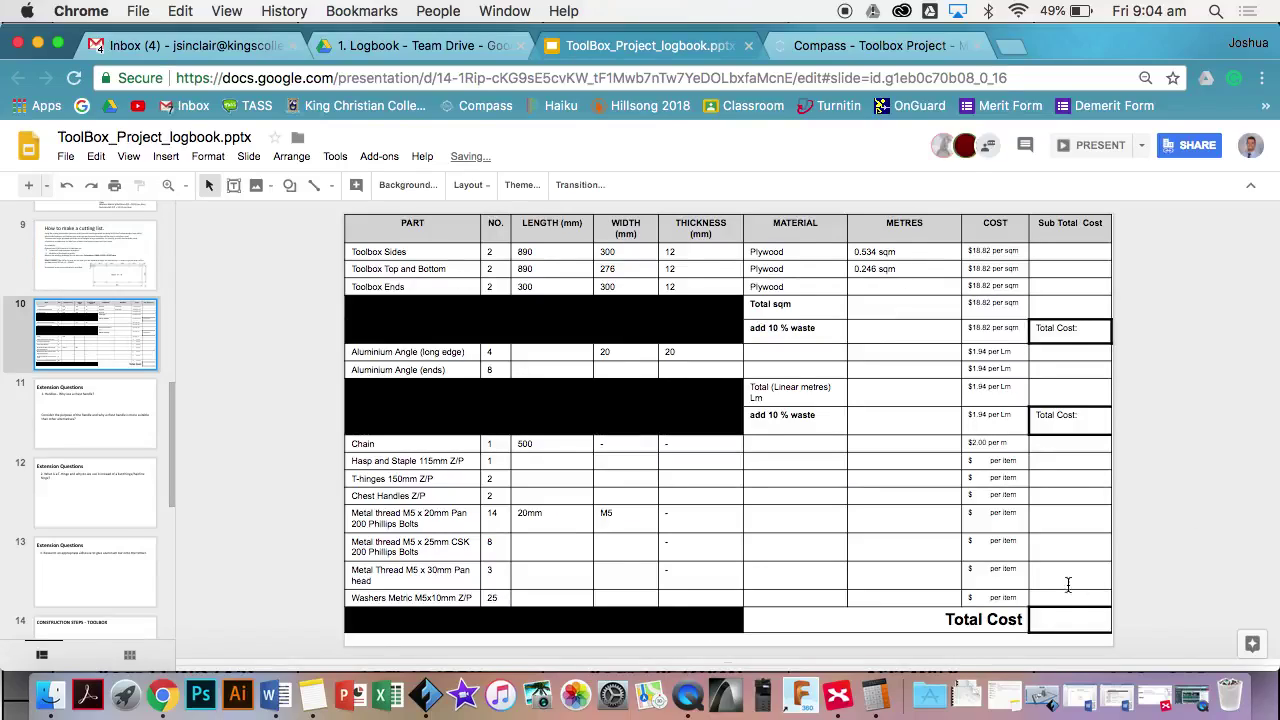
Clear Calculator and compute 0.246 × 2 = 0.492 for both top and bottom pieces.
left_click(879, 696)
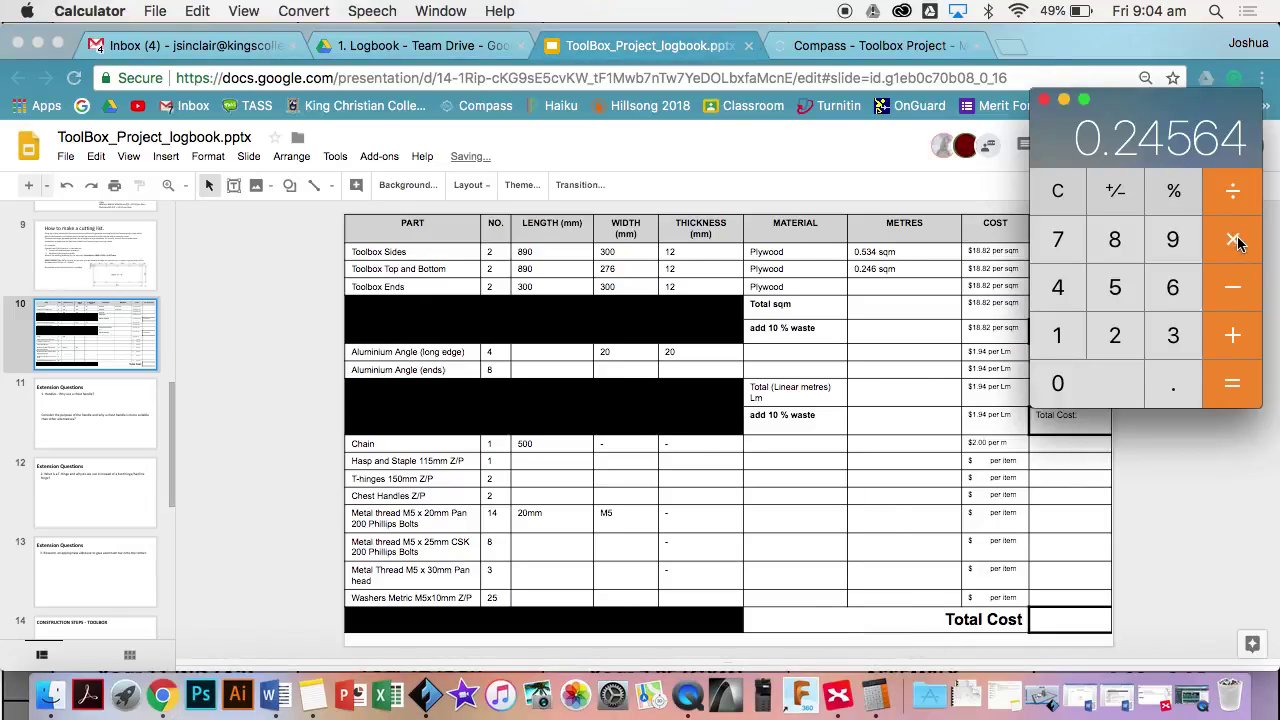
left_click(1104, 382)
left_click(1170, 390)
left_click(1060, 289)
left_click(1064, 197)
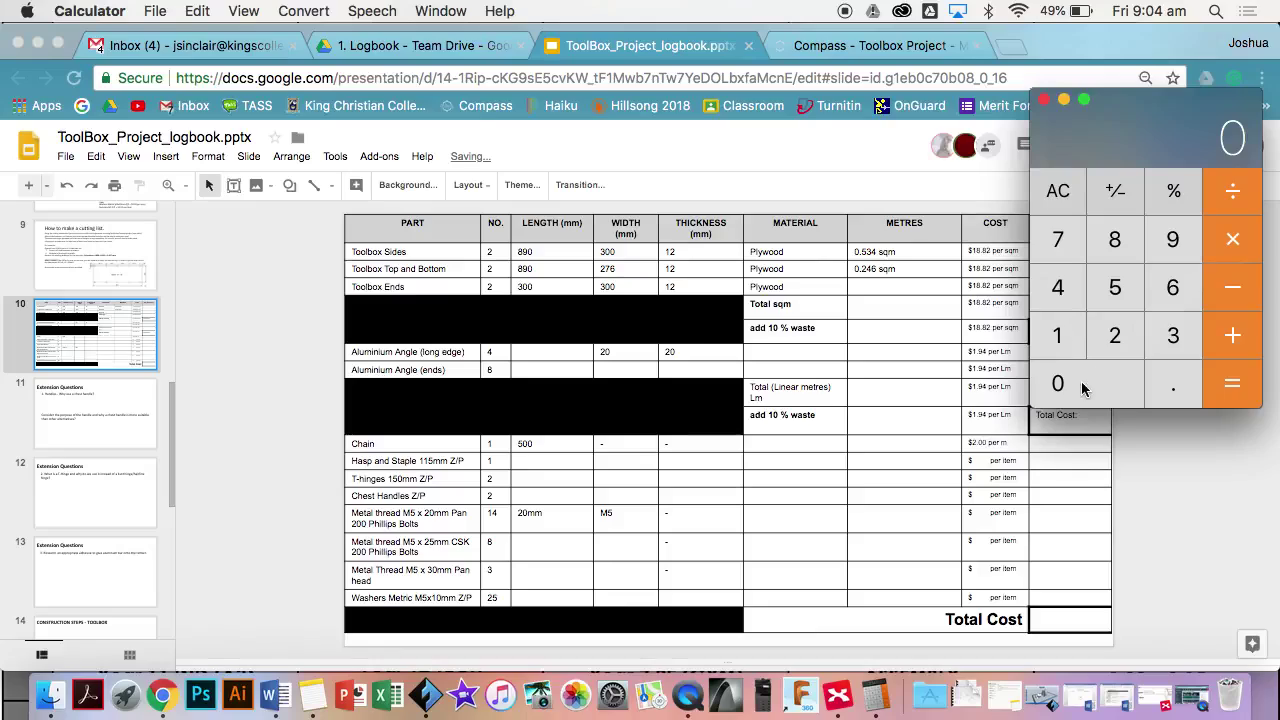
left_click(1174, 390)
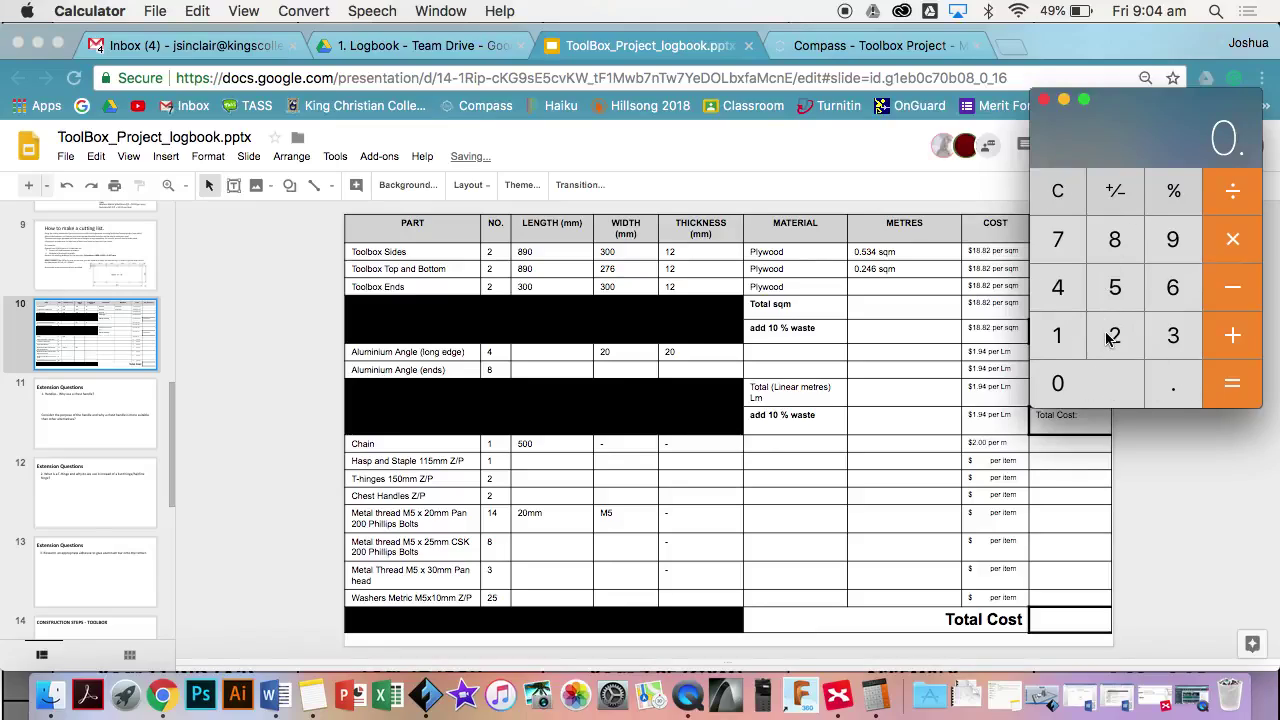
left_click(1114, 335)
left_click(1060, 288)
left_click(1176, 292)
left_click(1232, 242)
left_click(1118, 338)
left_click(1232, 390)
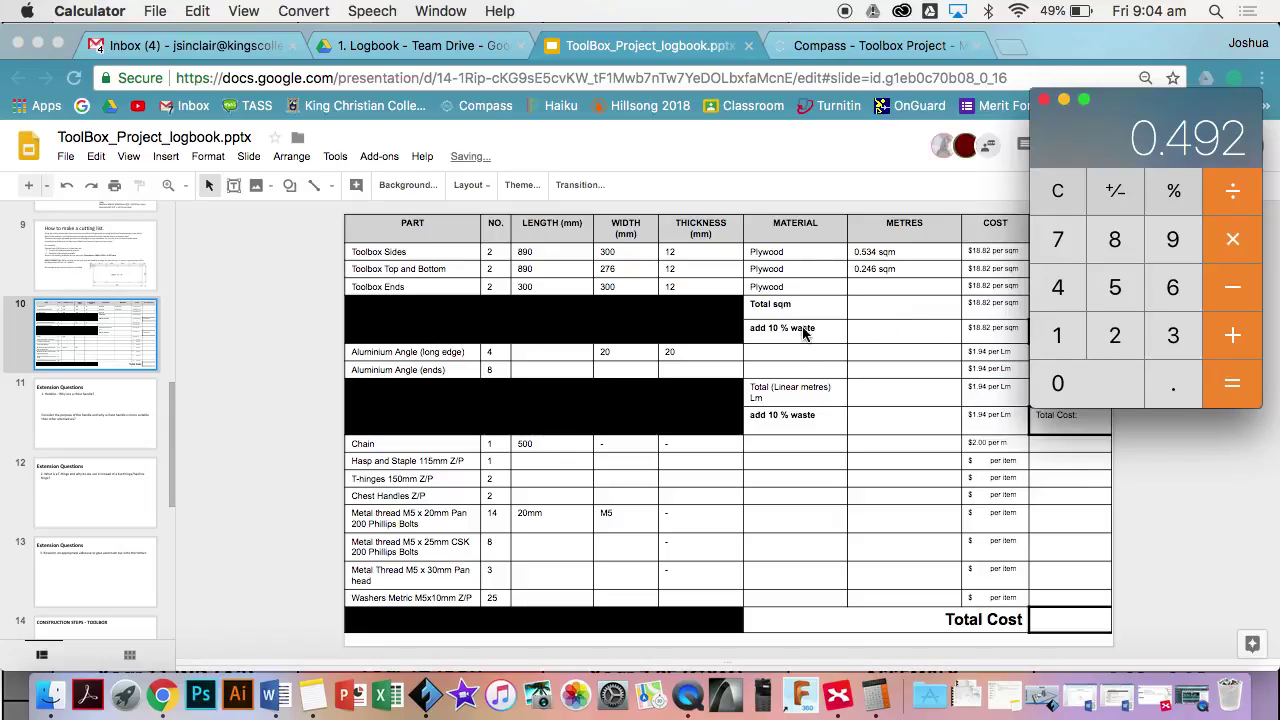
Highlight the sqm unit in the Top and Bottom METRES value on the table.
left_click(893, 269)
left_click_drag(896, 269, 874, 268)
left_click(874, 268)
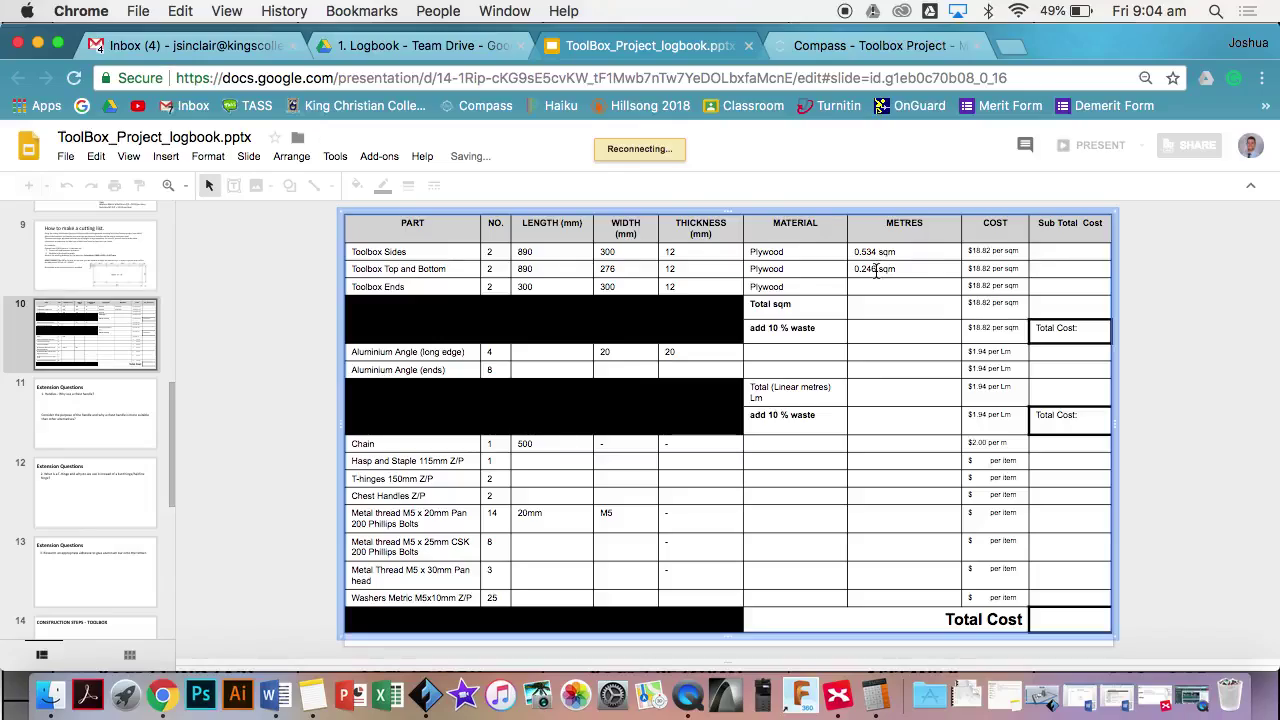
Change the Top and Bottom area to 0.492 sqm and check its length and width.
left_click(868, 268)
key("Delete")
key("Delete")
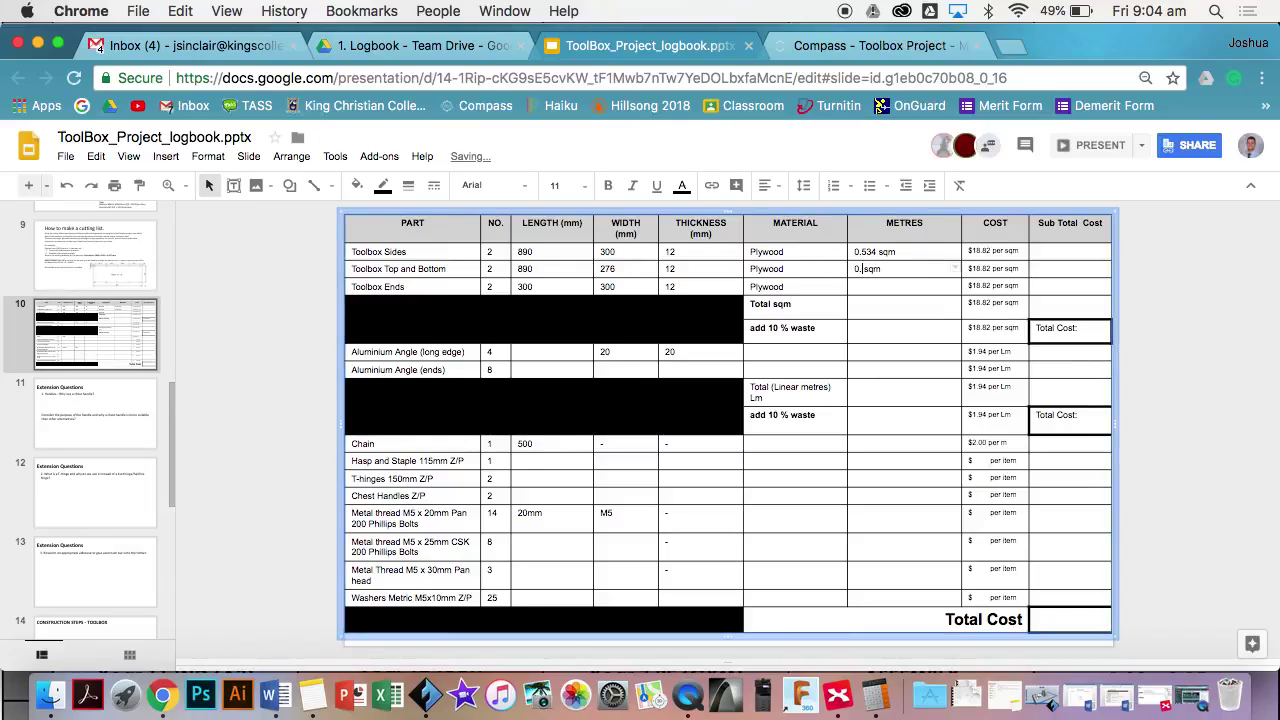
type("492")
left_click_drag(525, 268, 620, 268)
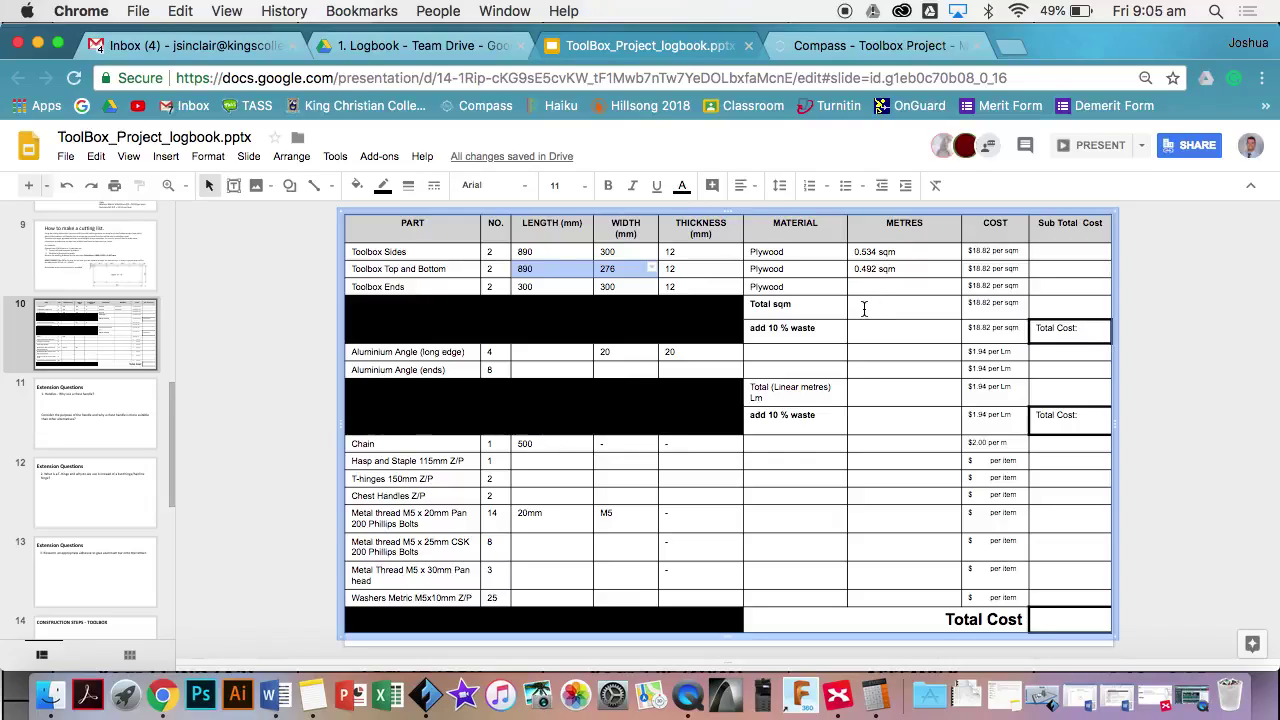
Review the plywood area, 10 % waste and price-per-sqm cells, then view the How to make a cutting list slide.
left_click(864, 308)
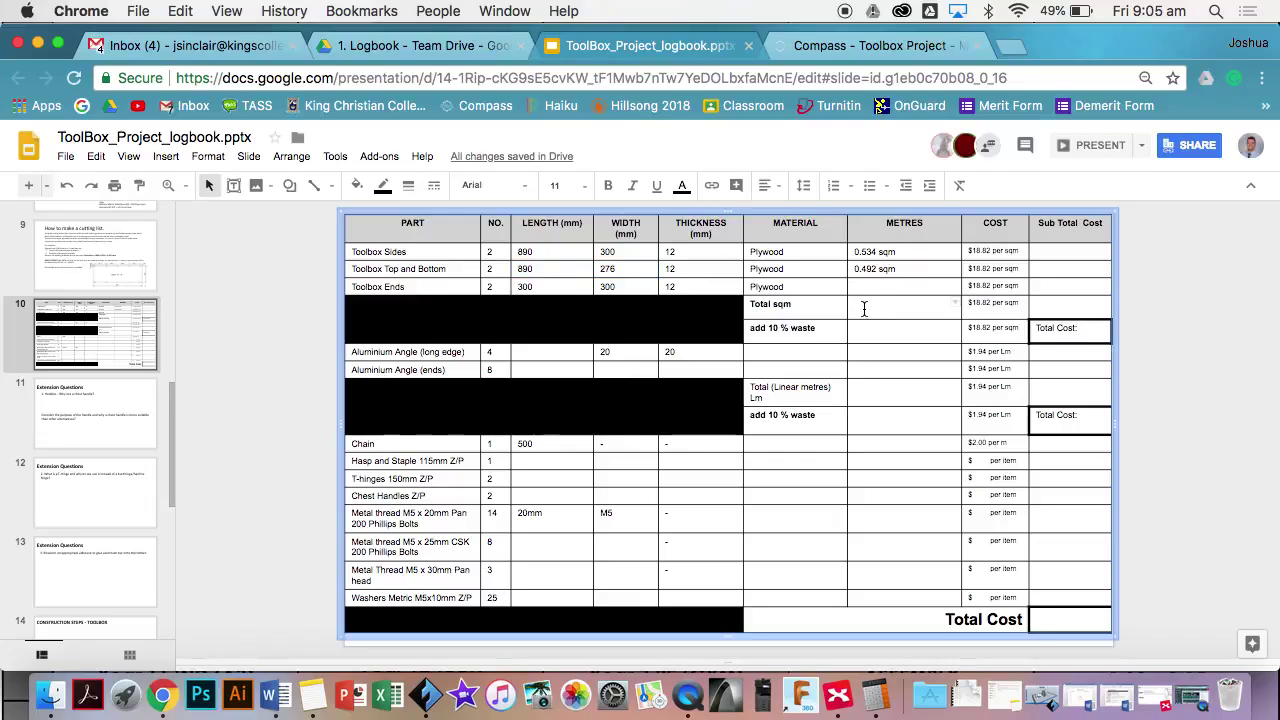
left_click(857, 251)
left_click_drag(857, 251, 871, 290)
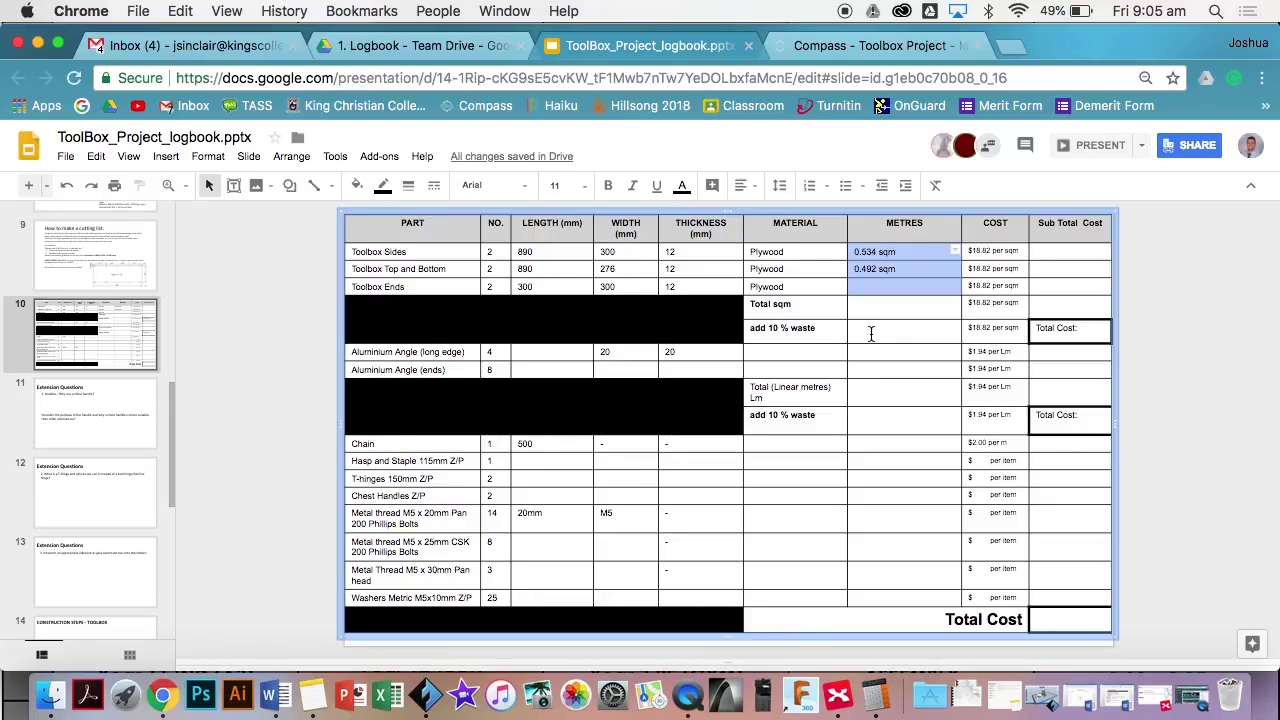
left_click(862, 333)
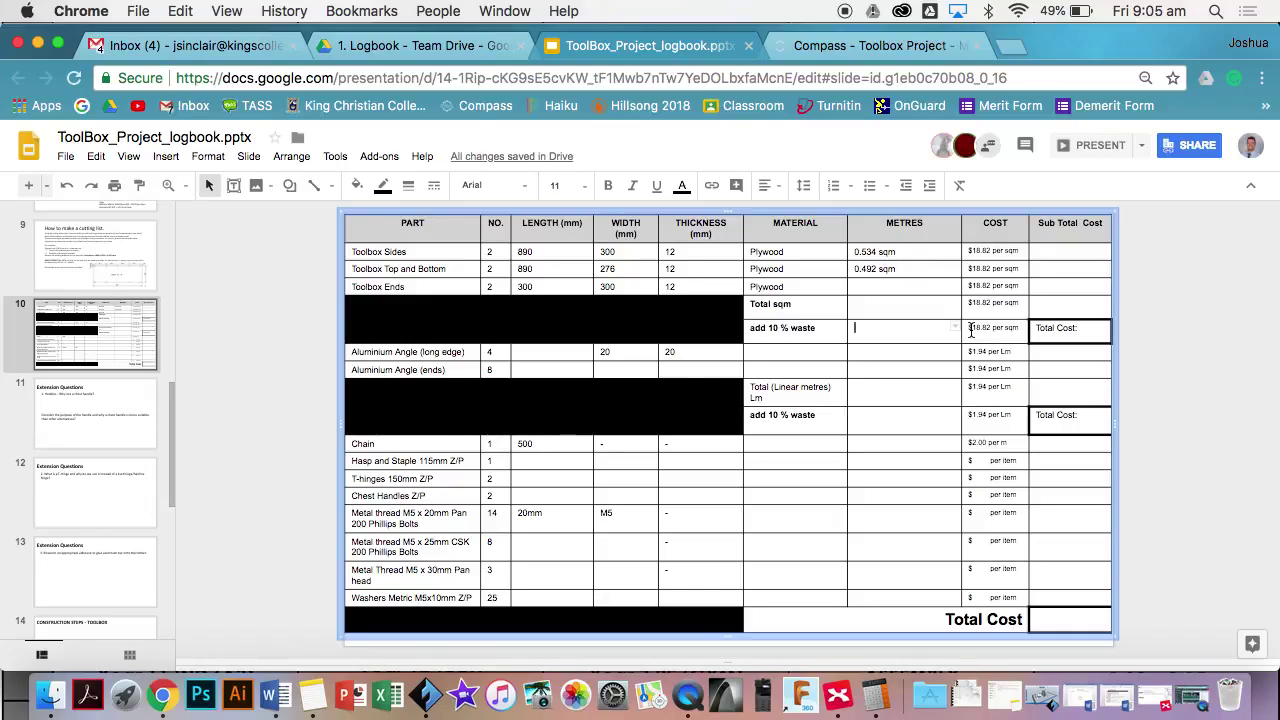
left_click_drag(970, 331, 1016, 329)
left_click(1089, 328)
left_click(78, 262)
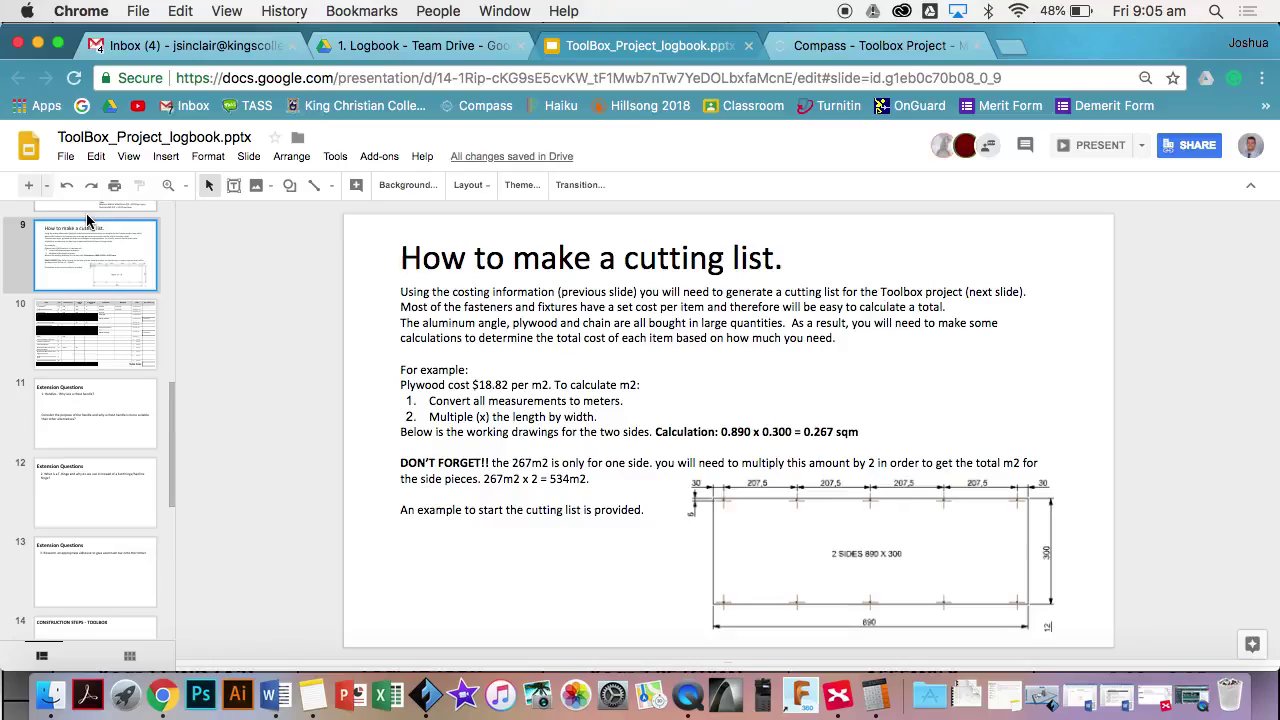
Check prices on the Cutting list costings slide, then go back to the slide 10 table.
left_click(88, 210)
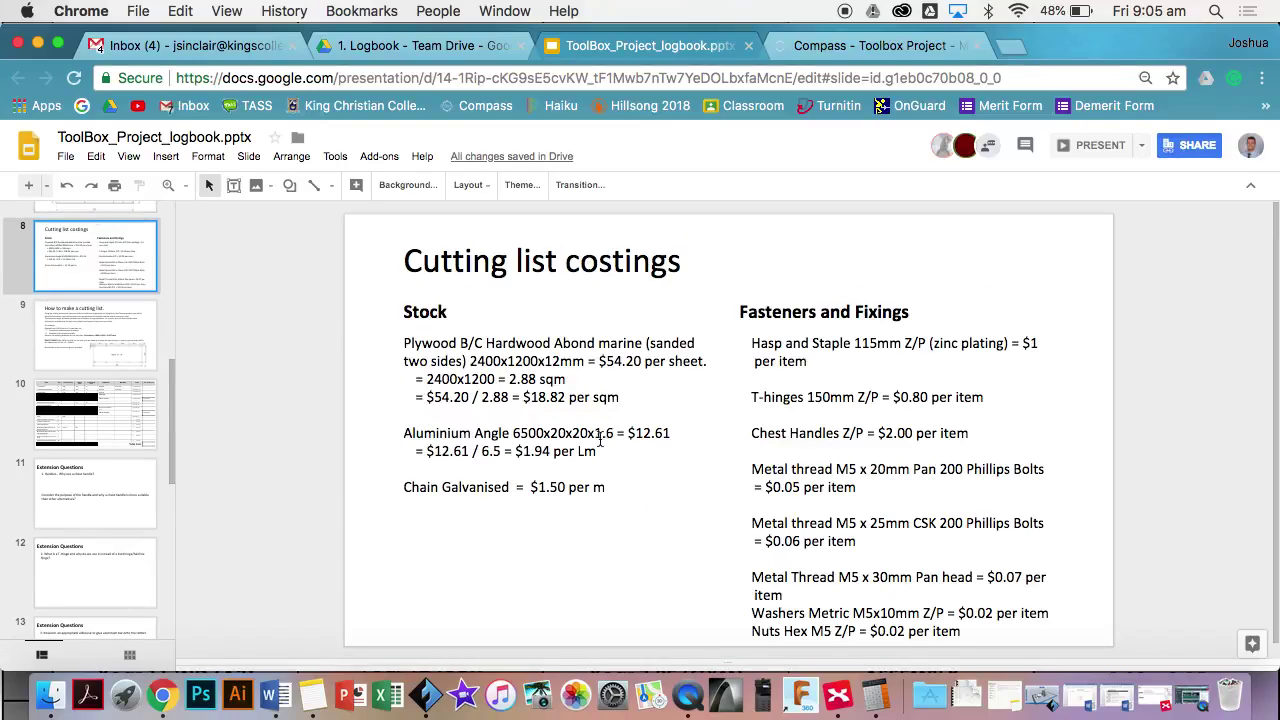
left_click(96, 428)
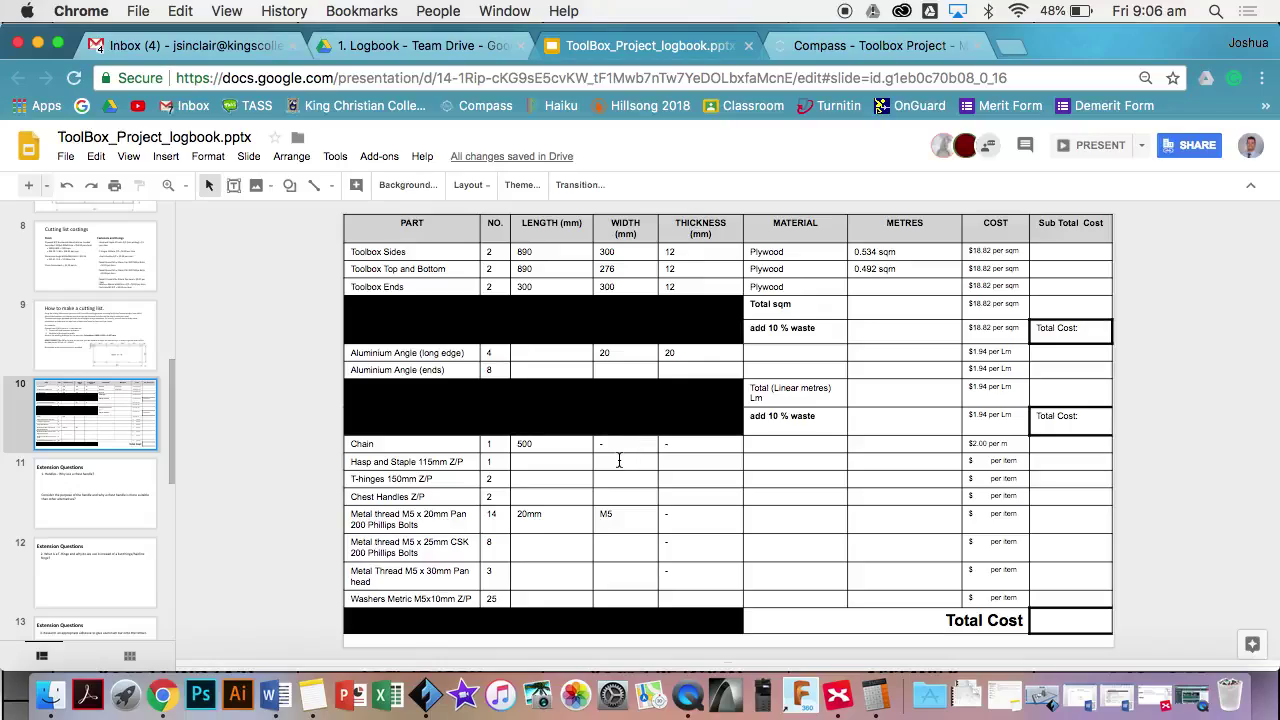
Enter M5 in the M5 x 25mm CSK bolt WIDTH cell, then check fastener prices on slide 8.
left_click(605, 545)
type("M5")
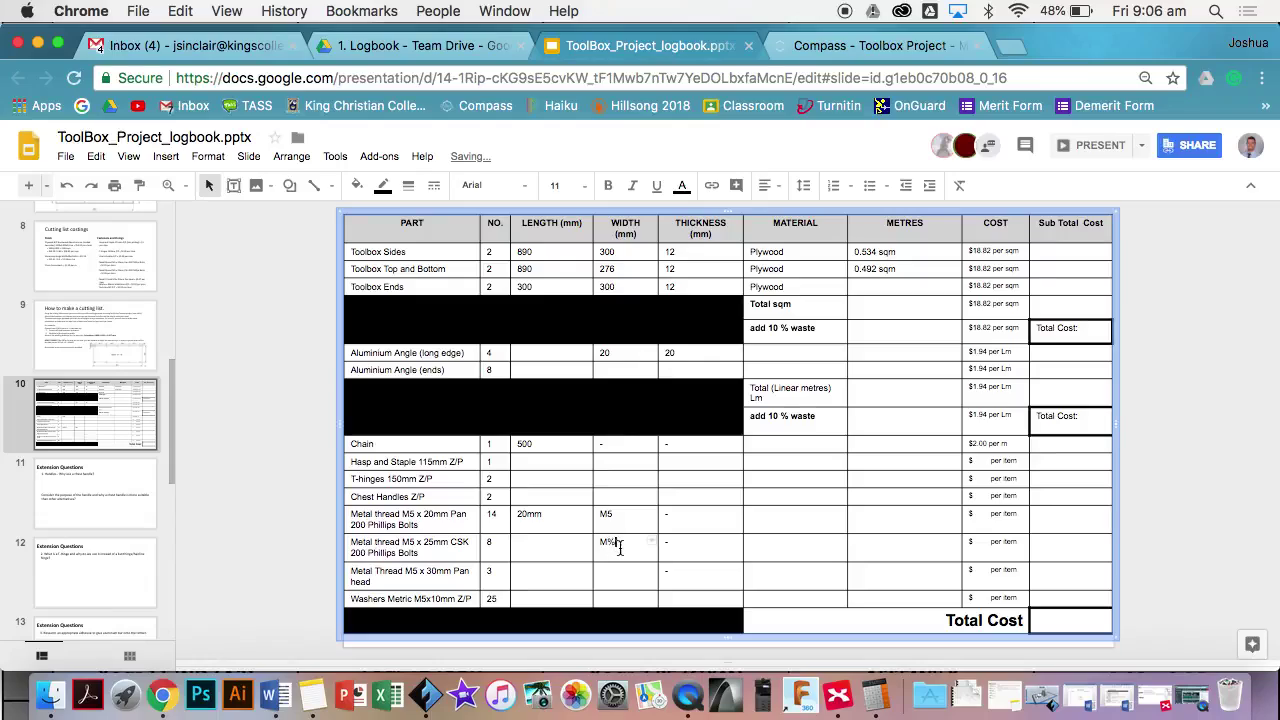
key("BackSpace")
left_click(606, 497)
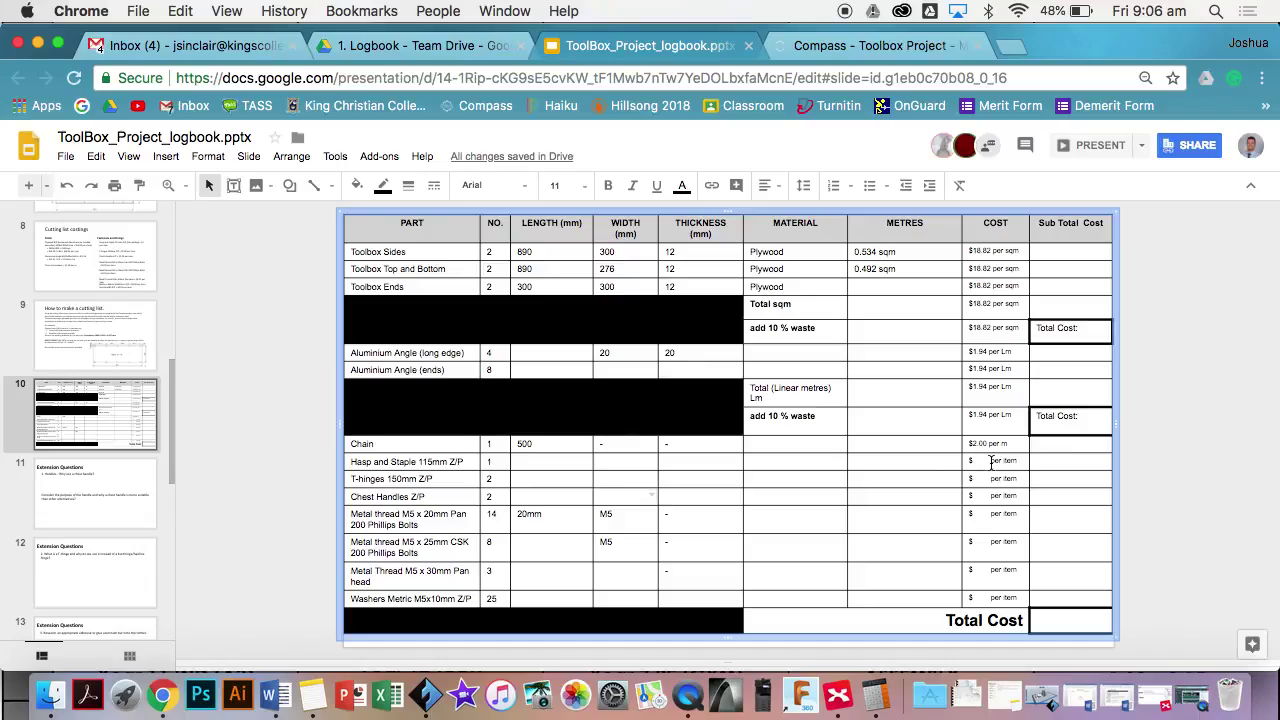
left_click(96, 272)
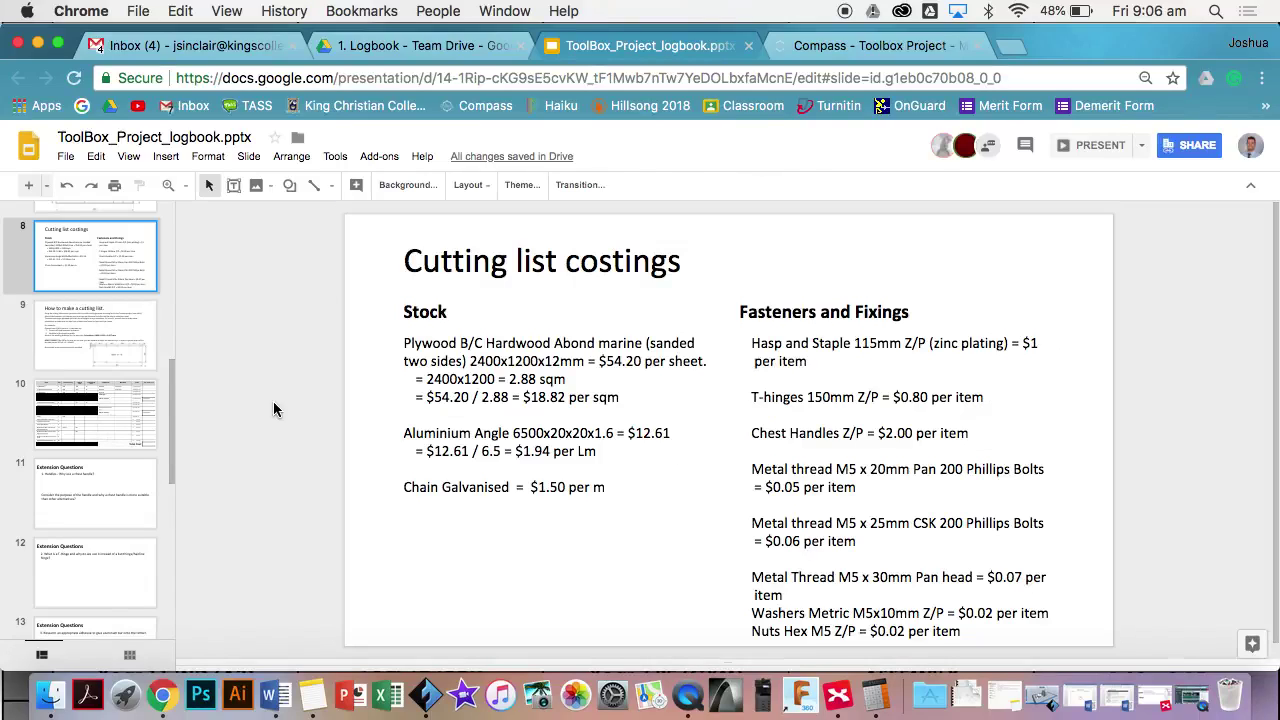
Return to slide 10's cutting-list table and review the Sub Total cells from Hasp through Washers, plus the plywood and overall Total Cost.
left_click(119, 407)
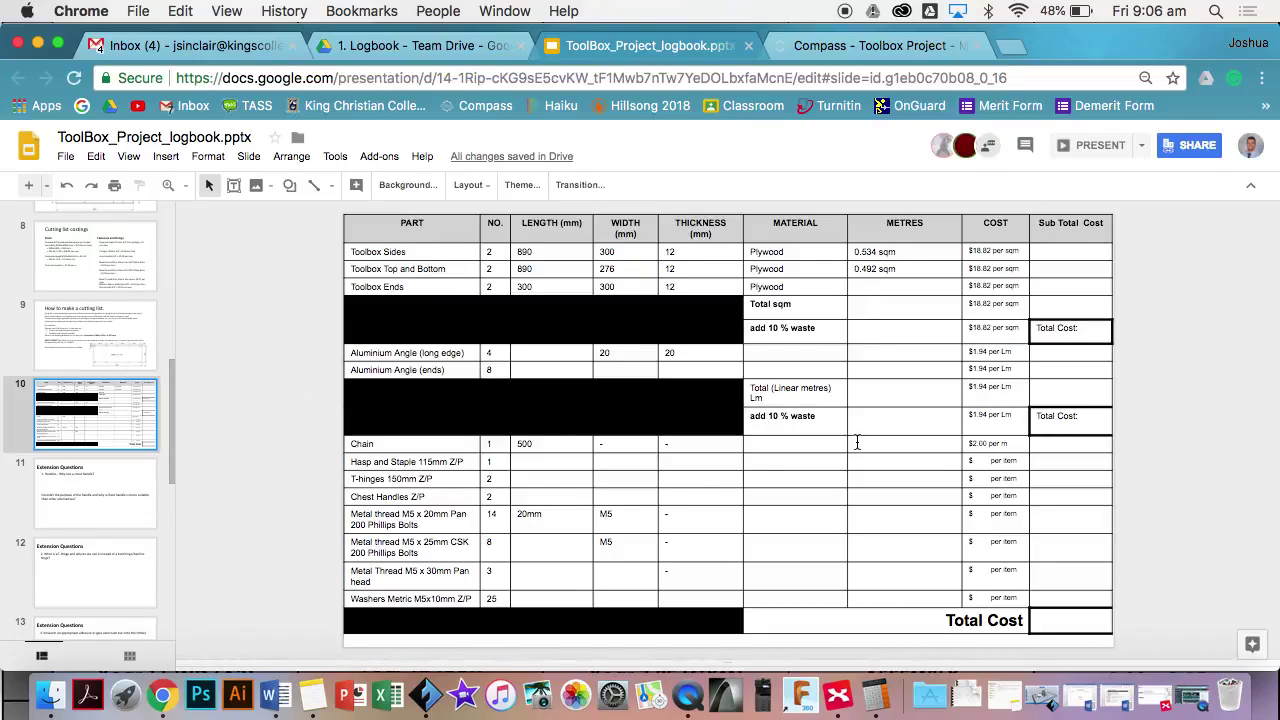
left_click(1071, 461)
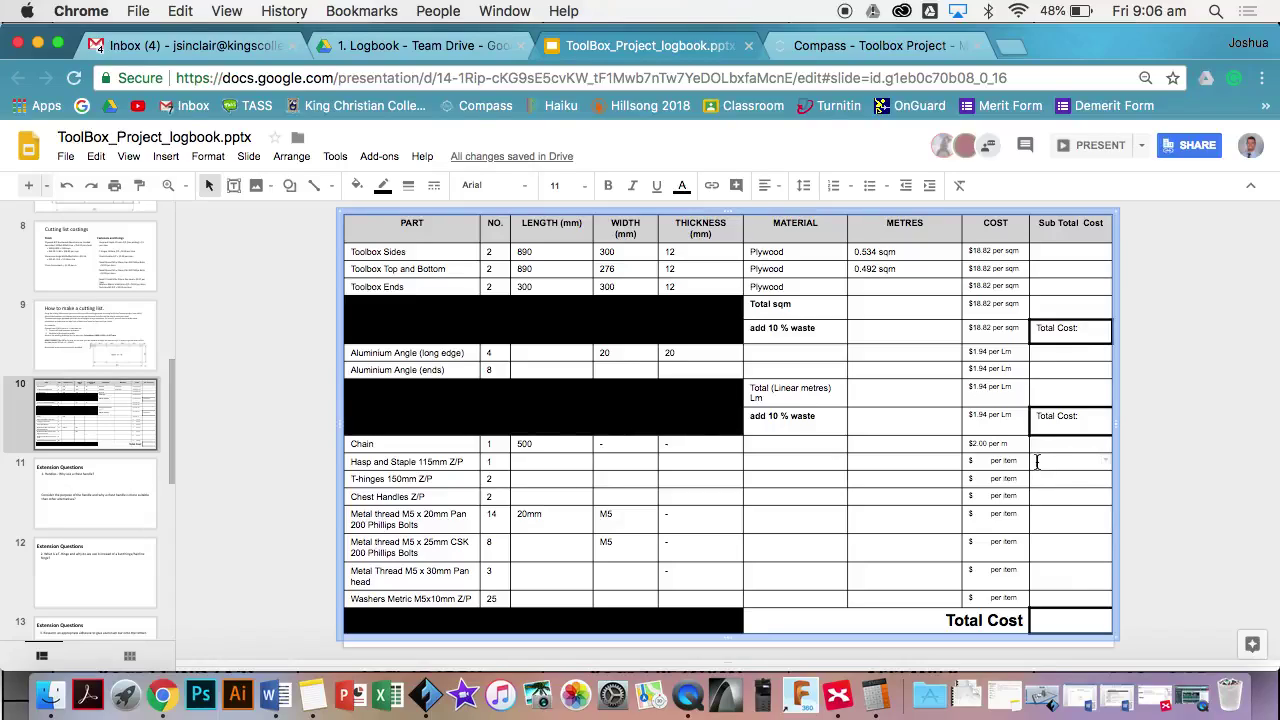
left_click_drag(1037, 461, 1073, 601)
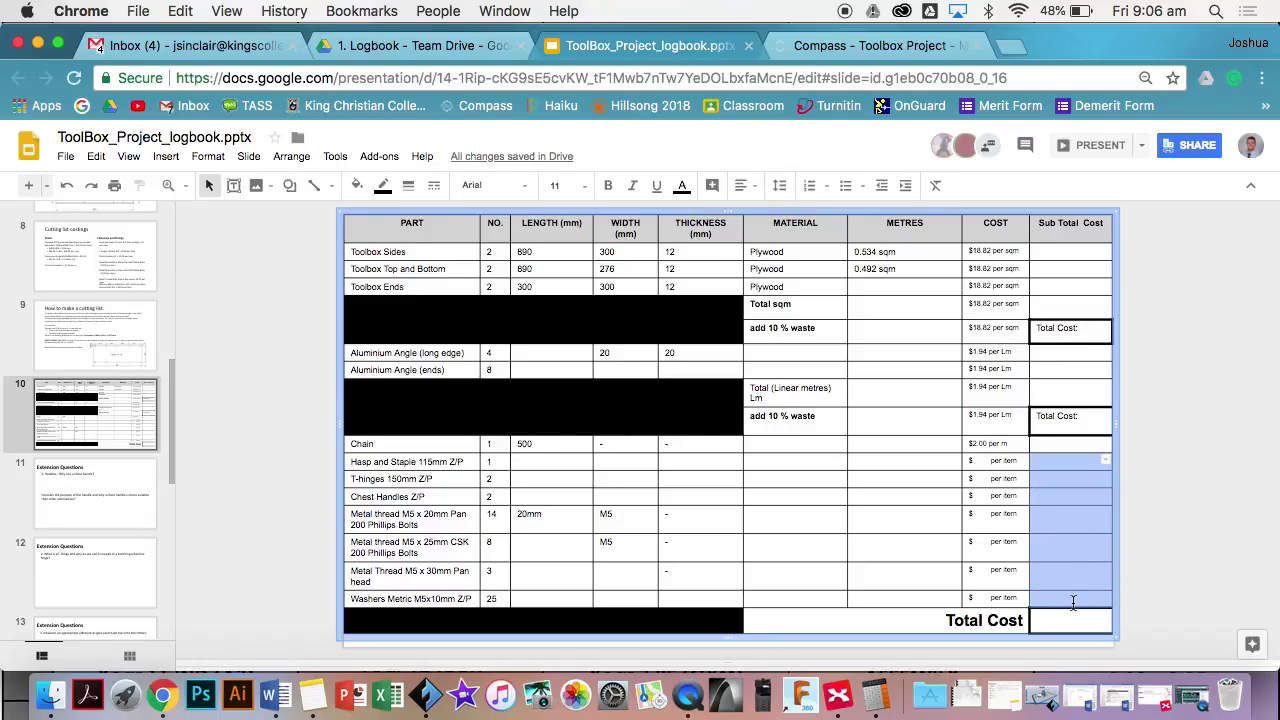
left_click(1078, 335)
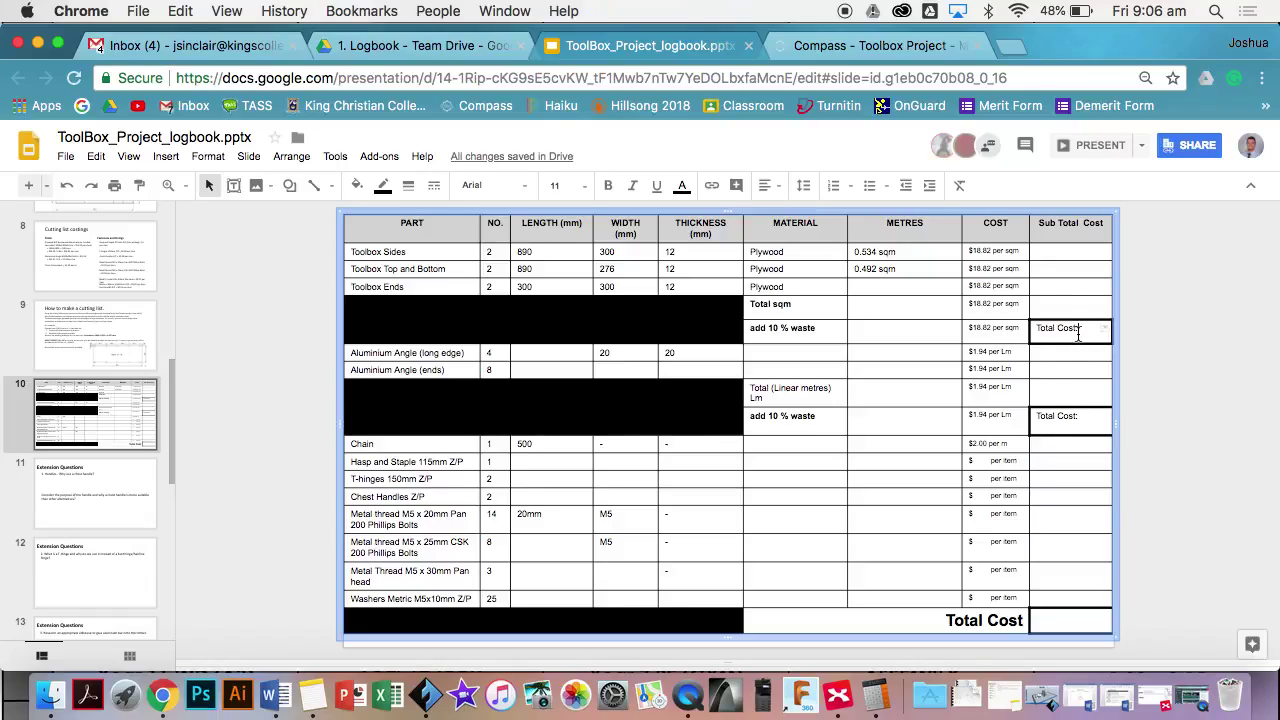
left_click(1063, 443)
left_click_drag(1065, 480, 1073, 595)
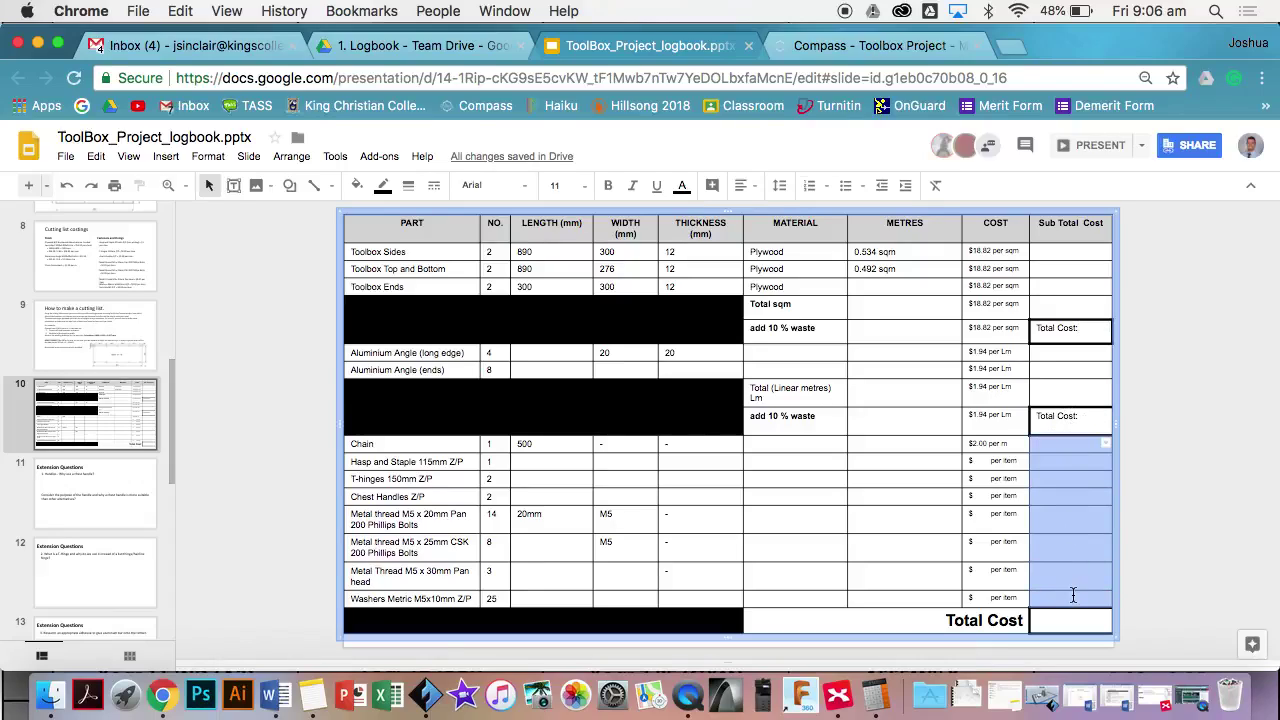
left_click(1055, 619)
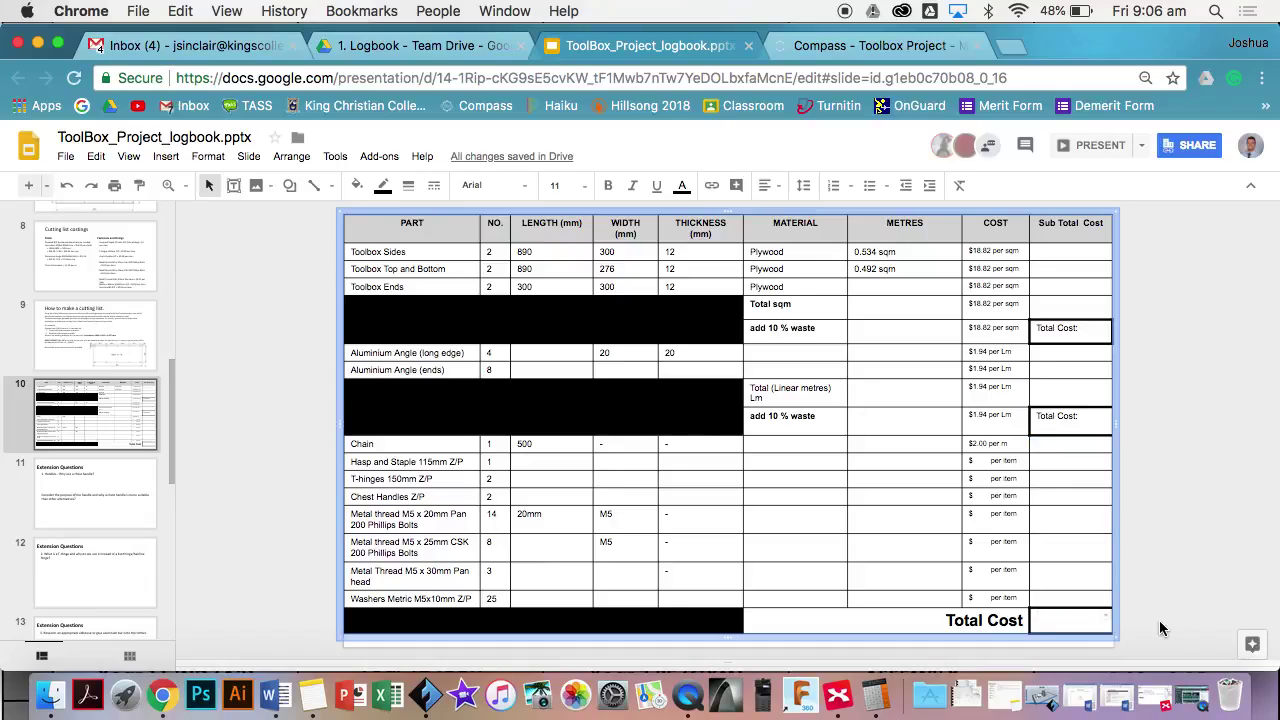